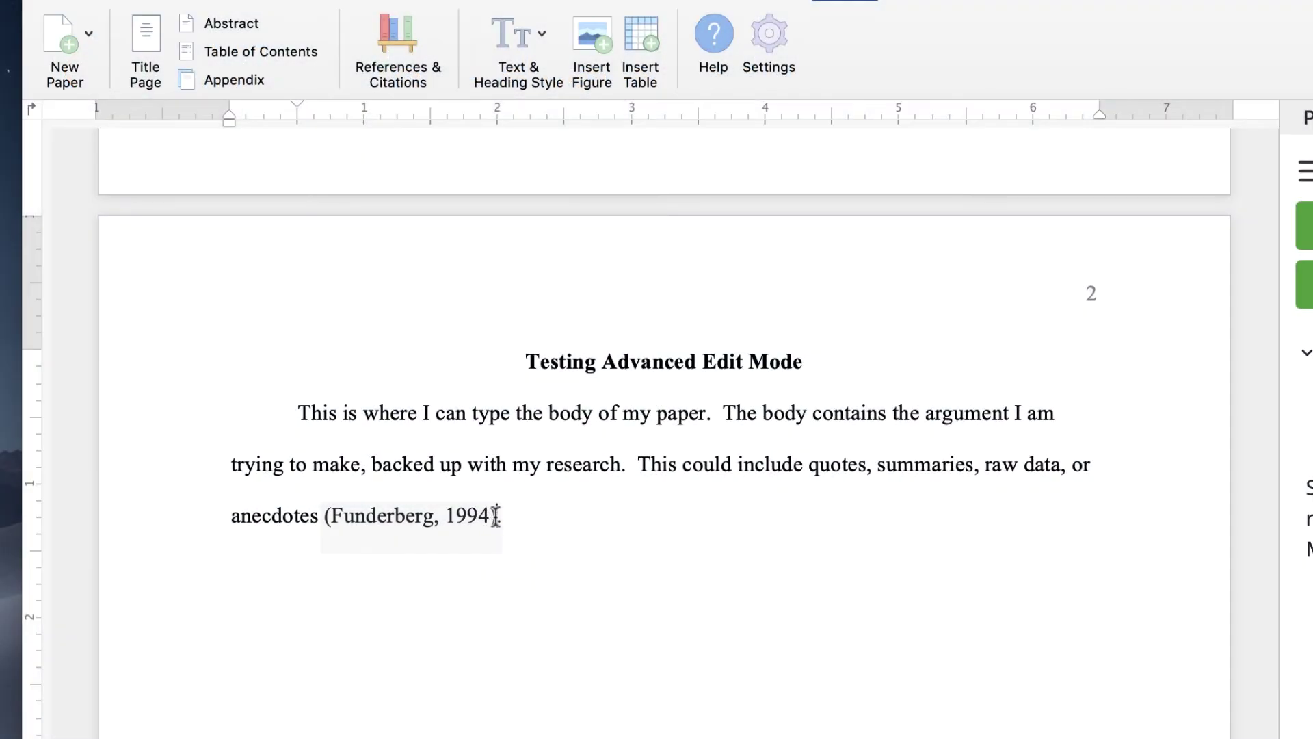
- Add a period after the Funderberg citation and extend it to (Funderberg, 1994; Sparkles, 2017, p. 4)
left_click(495, 515)
type(".")
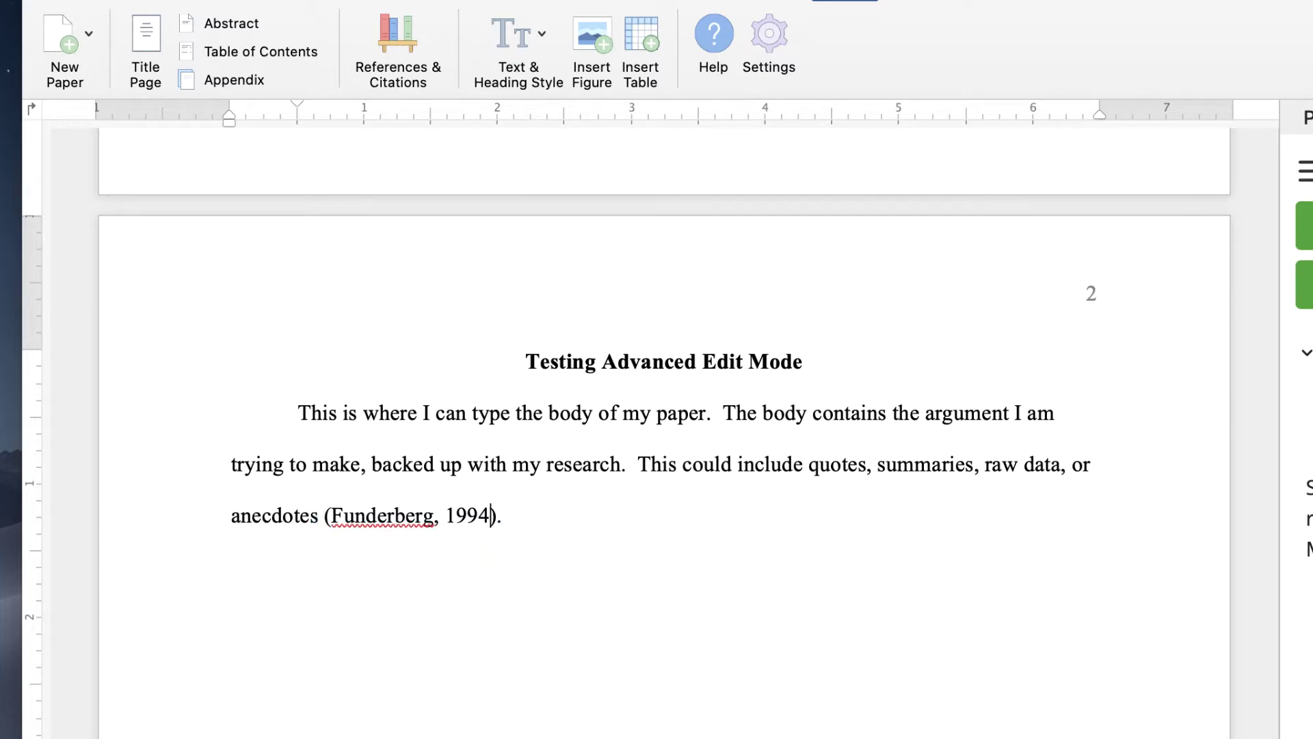
left_click(490, 515)
type("; Sparkles, 2017")
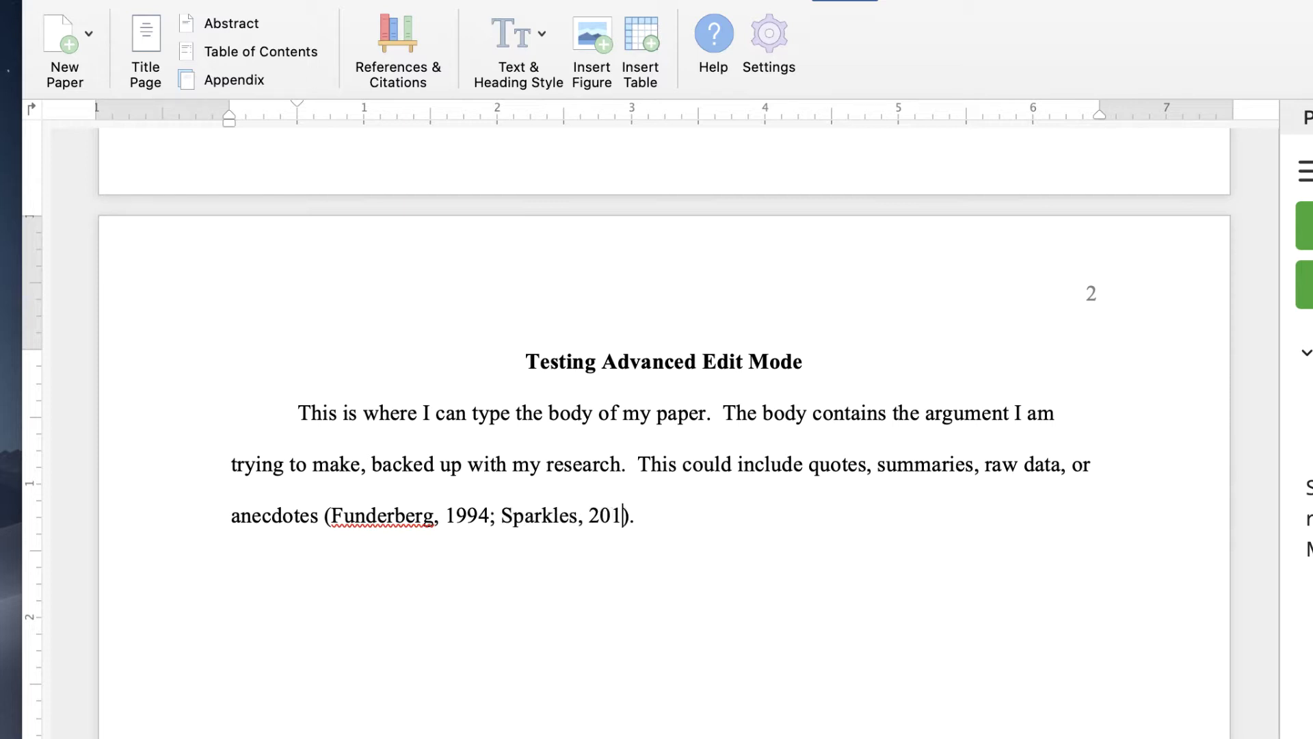
type(", p. 4")
- End the sightings sentence with the first-use SWA citation (Sasquatch Watcher's Association [SWA], 2019) and a period
left_click(713, 517)
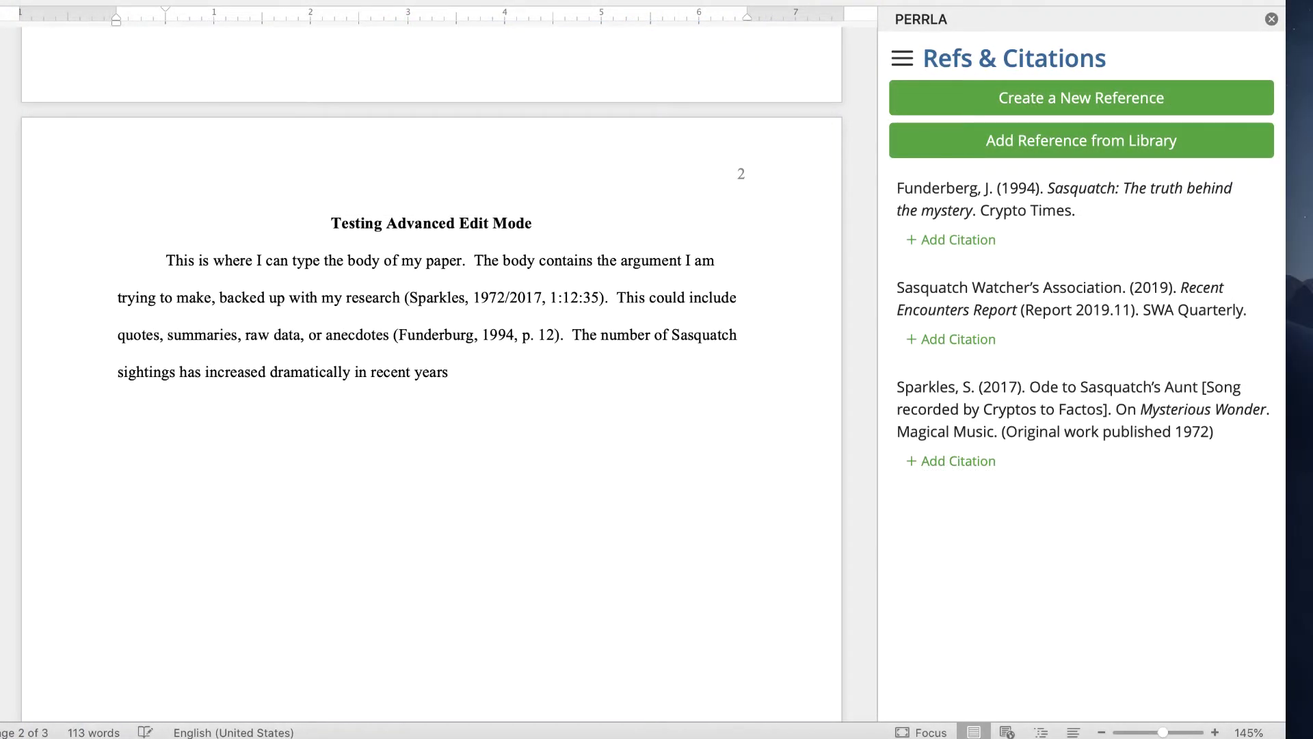
left_click(947, 339)
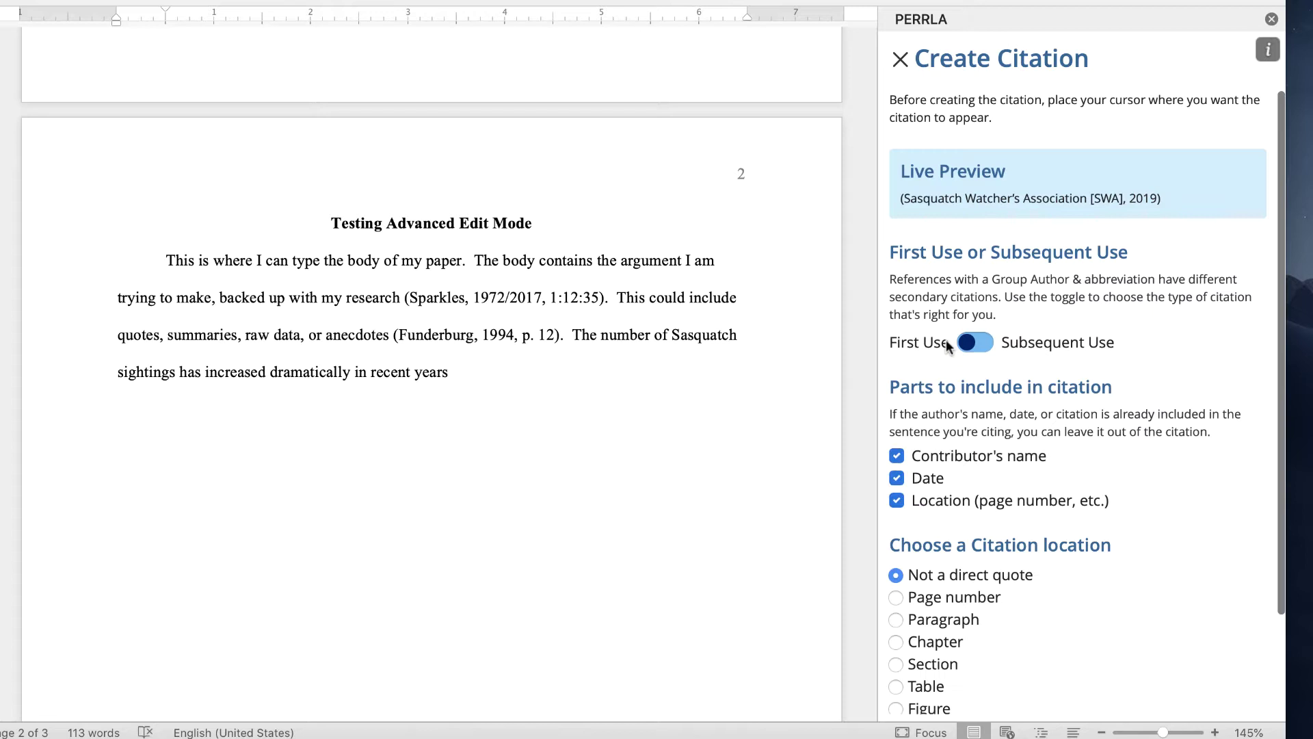
left_click(978, 347)
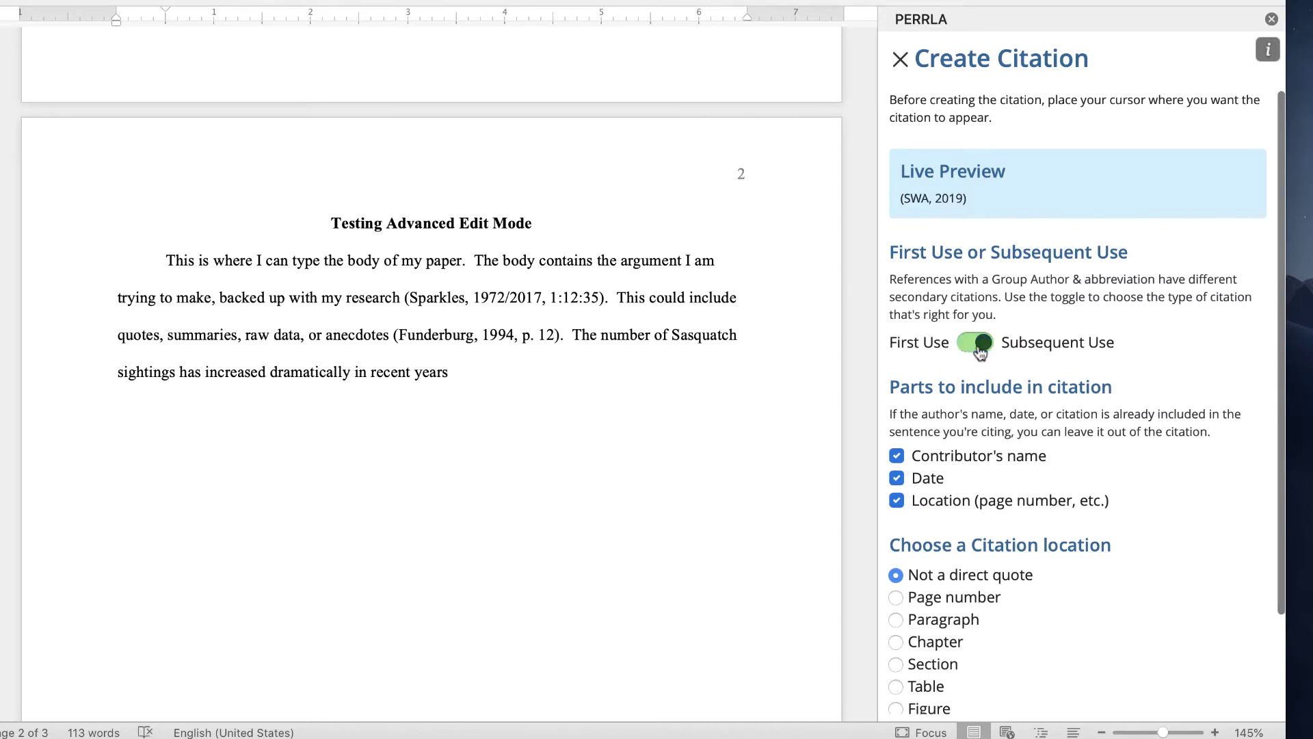
left_click(980, 348)
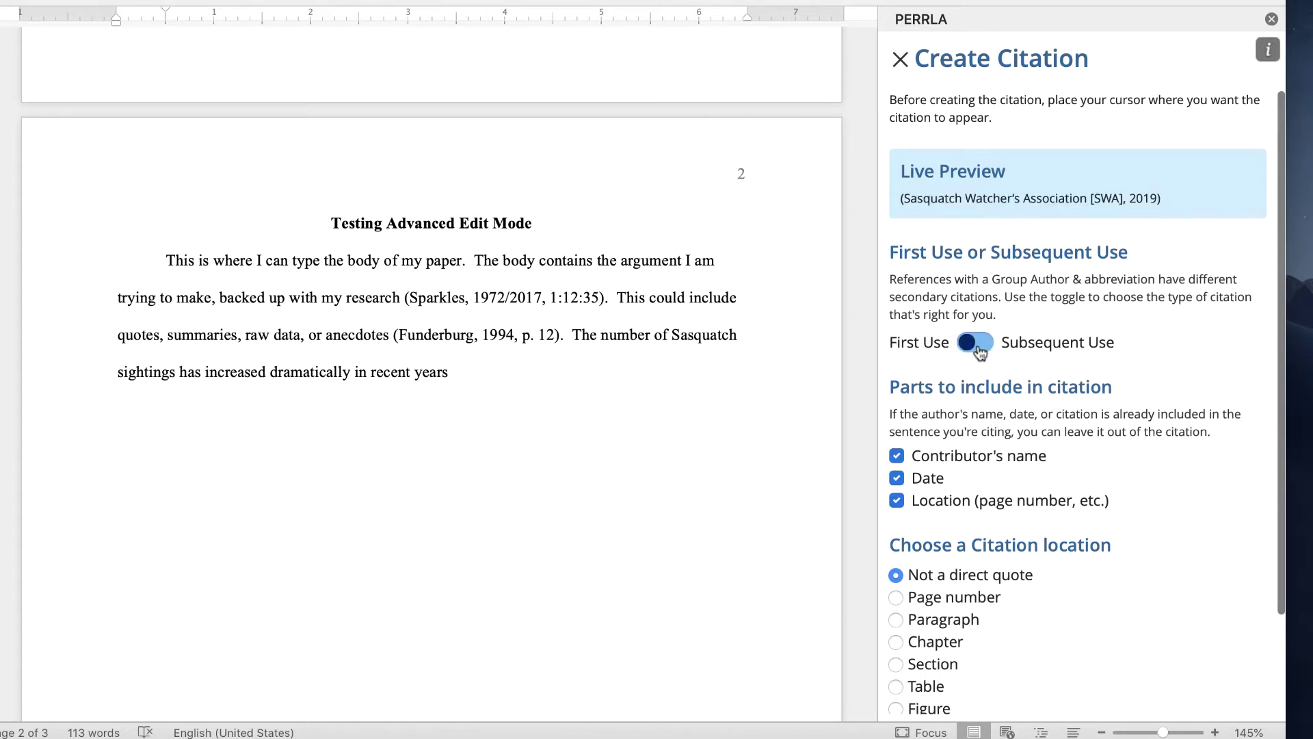
scroll(979, 349, "down", 3)
left_click(1135, 685)
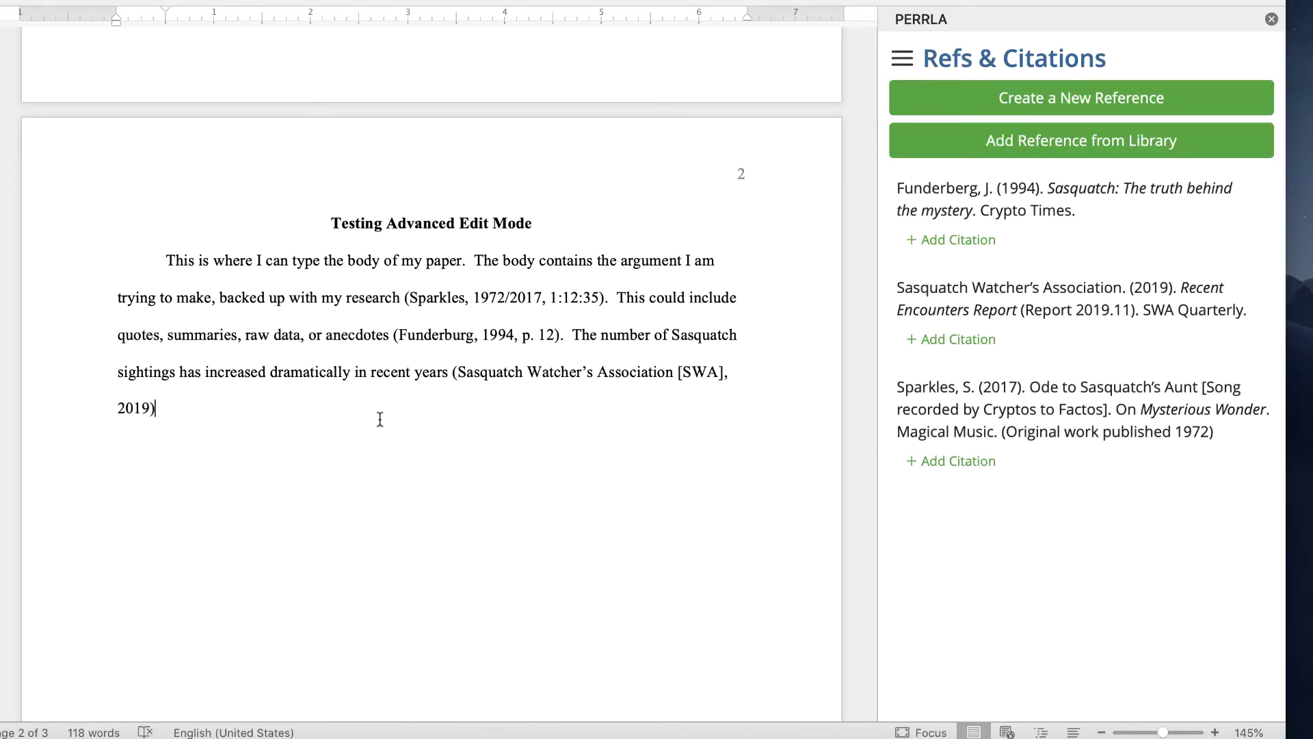
type(".")
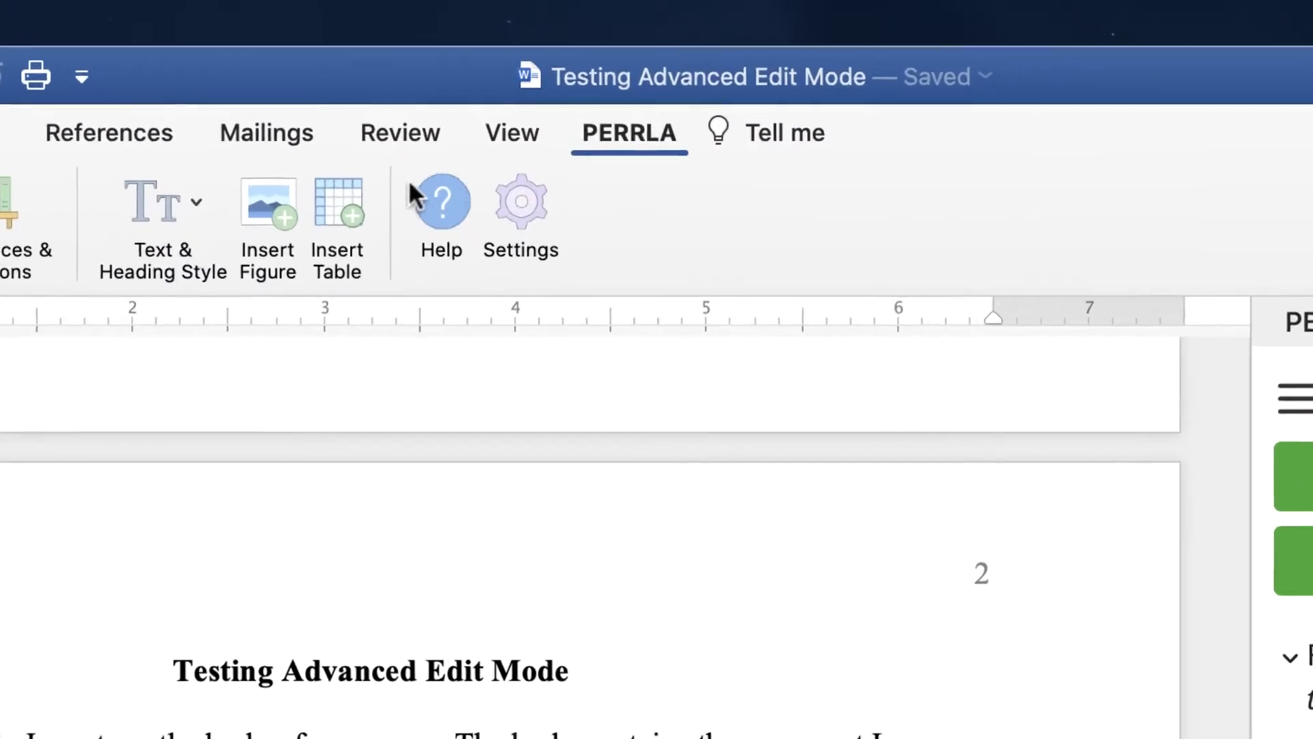
left_click(383, 134)
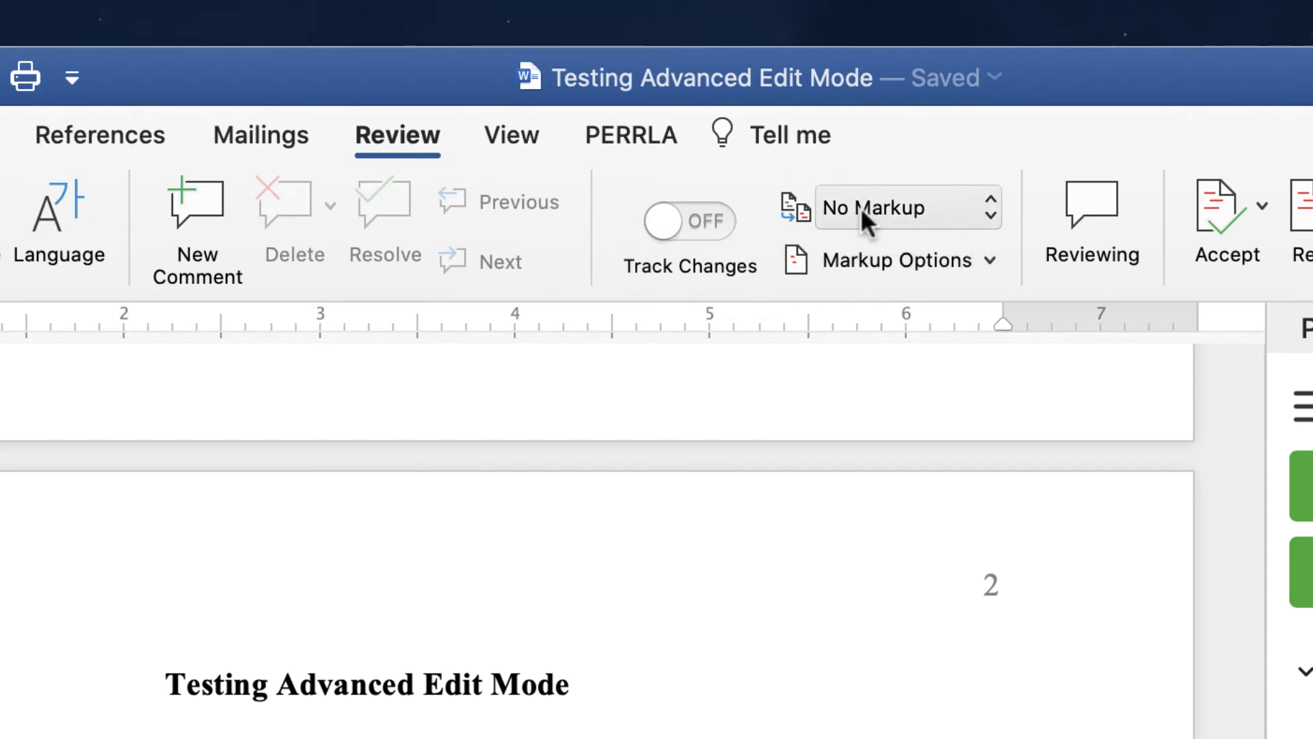
left_click(991, 197)
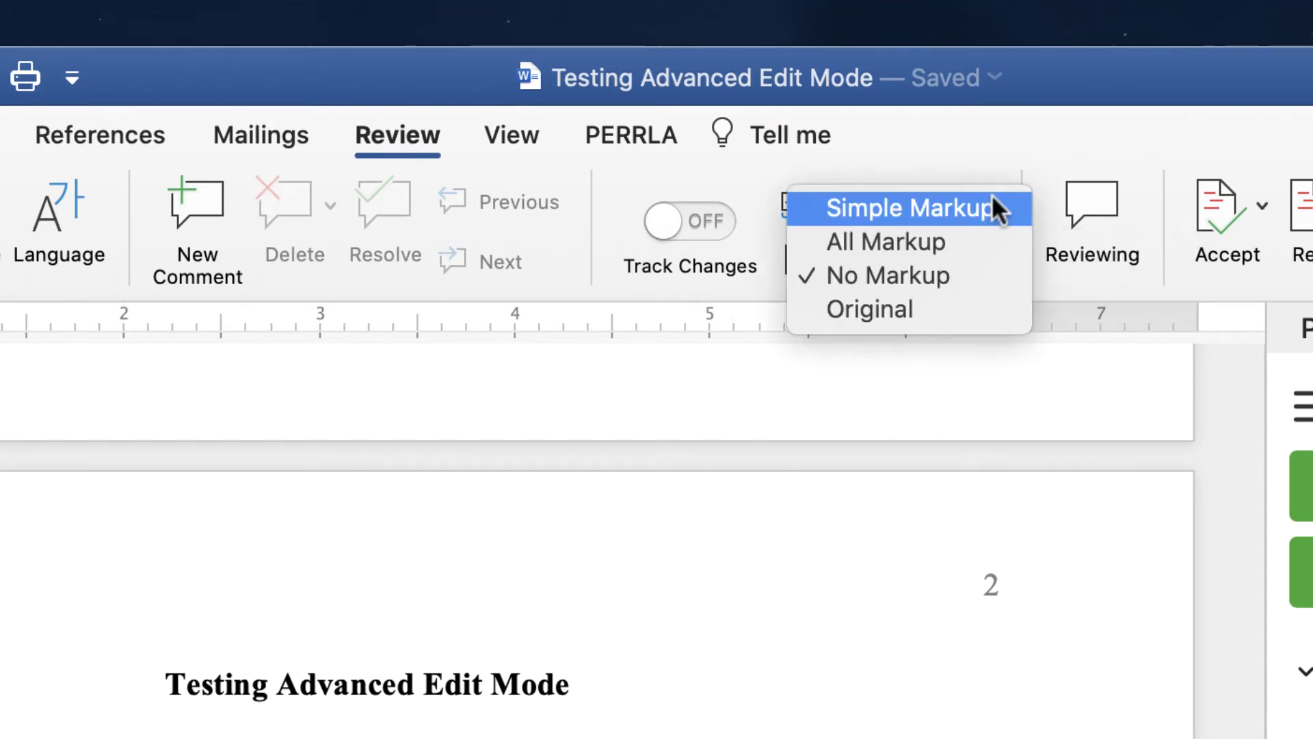
left_click(960, 270)
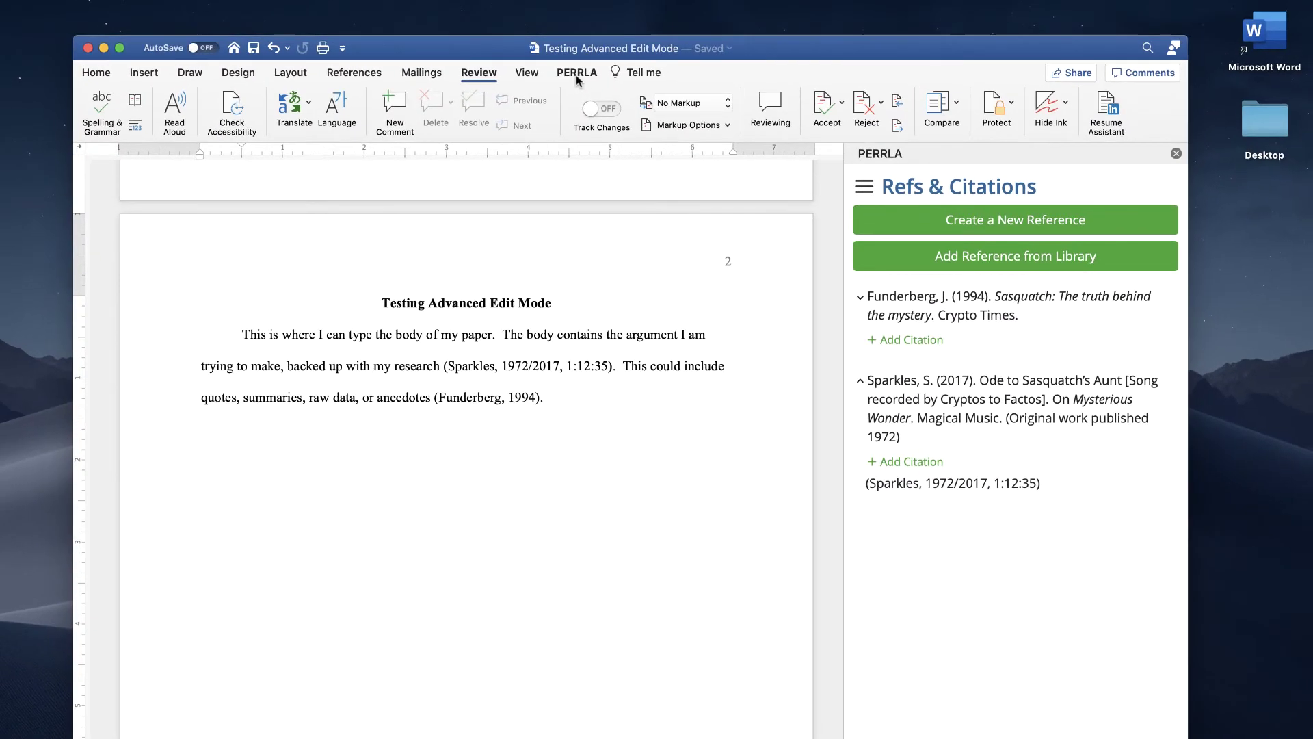
left_click(576, 73)
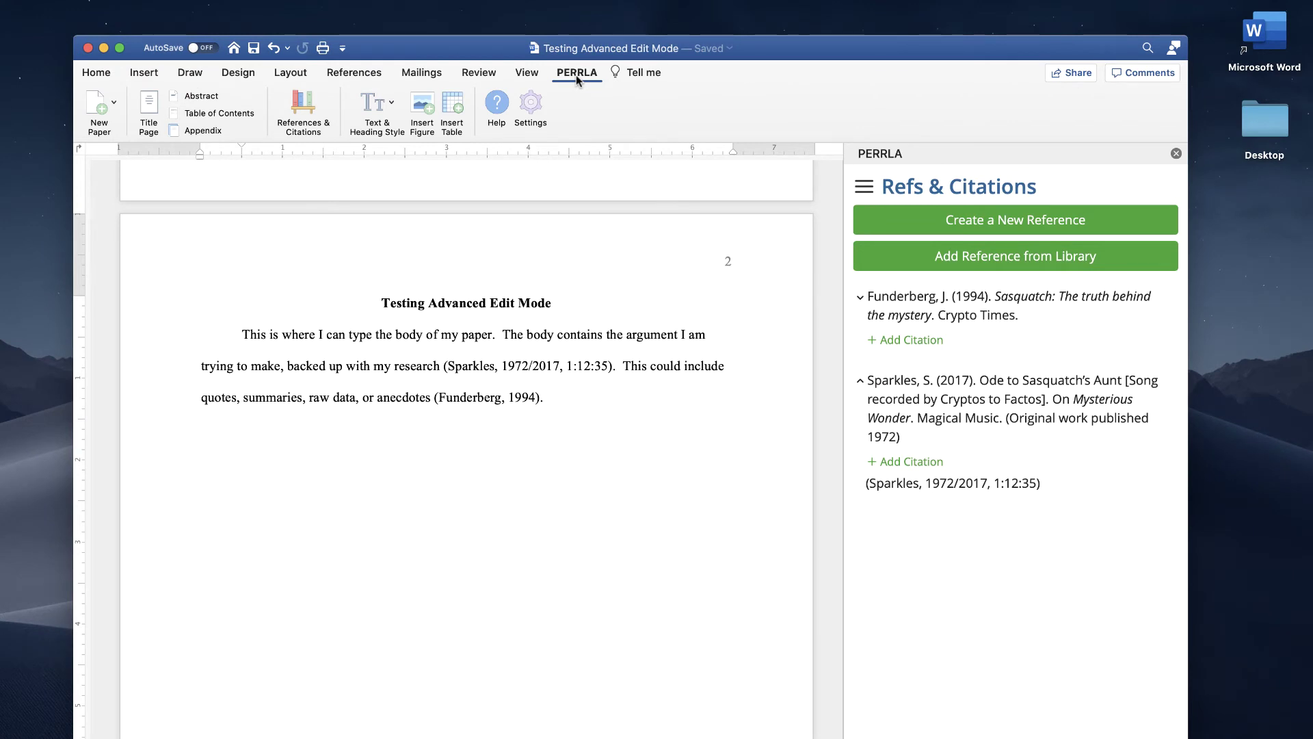
- Switch the paper to PERRLA Advanced Editing through the panel menu and confirm the change
left_click(864, 188)
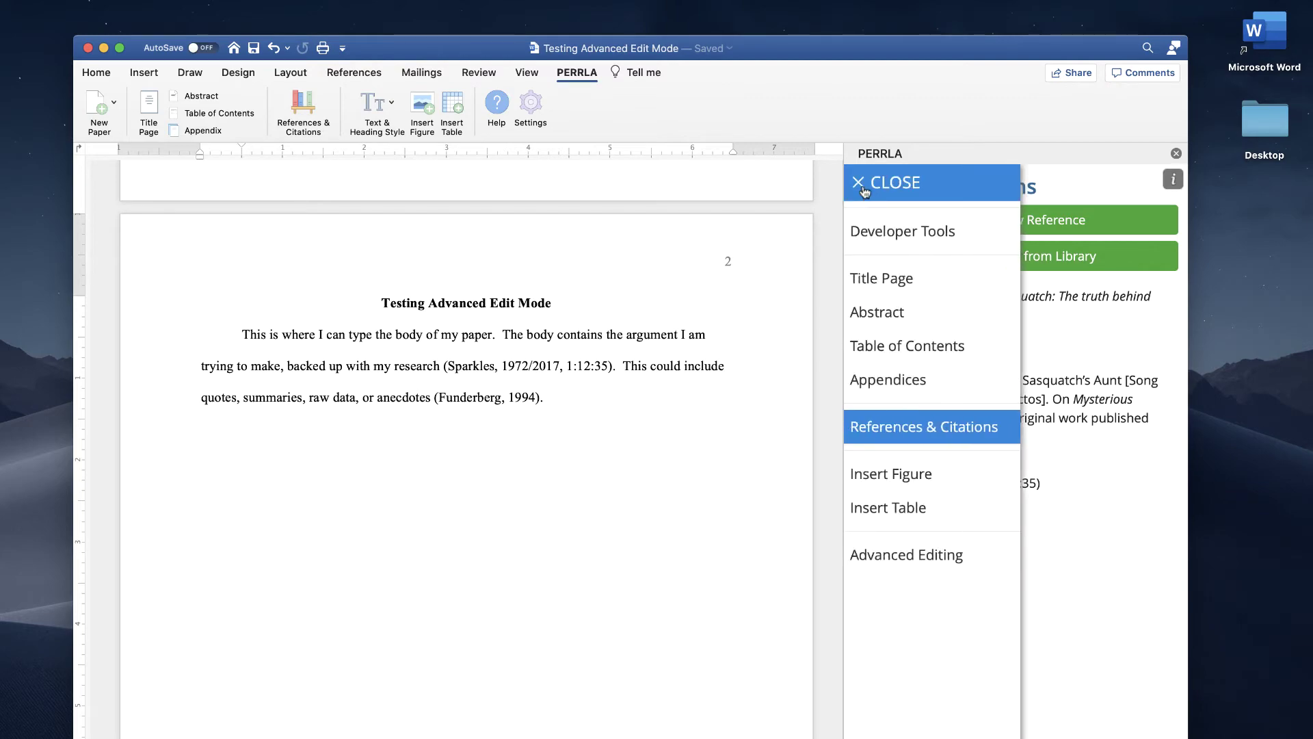
left_click(888, 564)
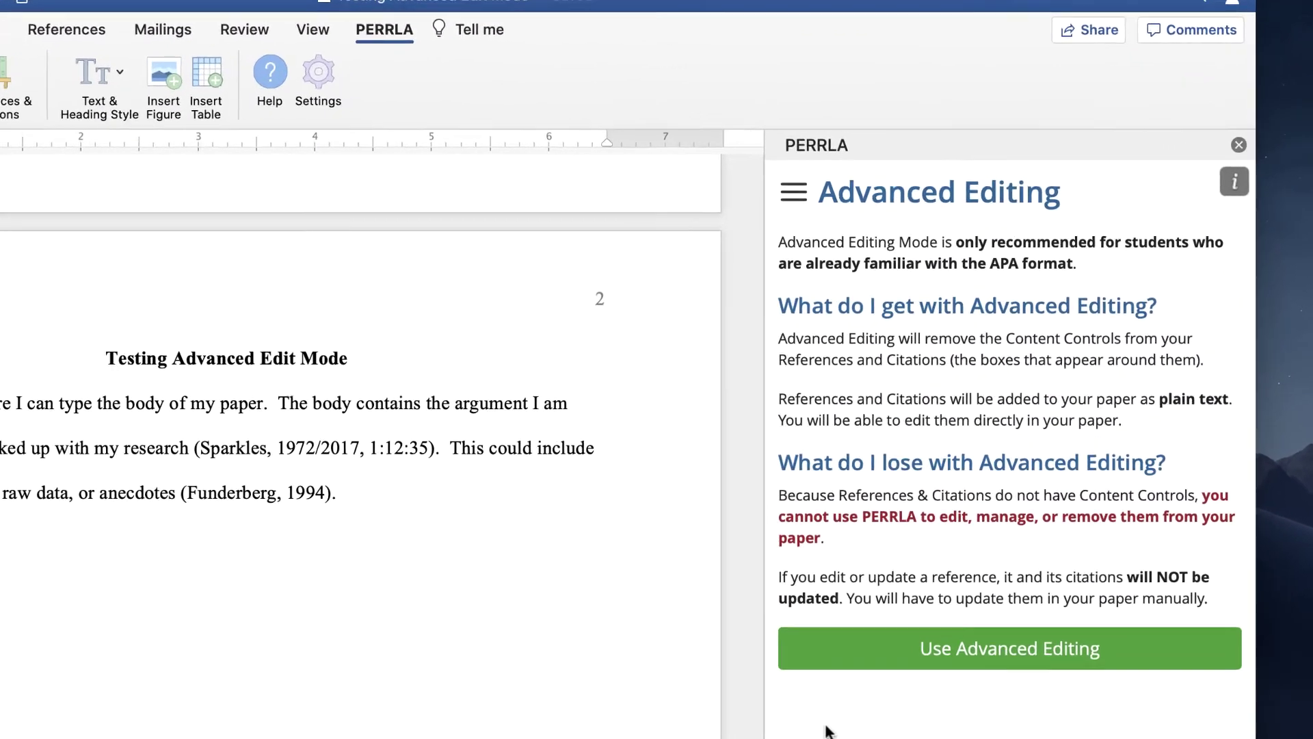
left_click(715, 440)
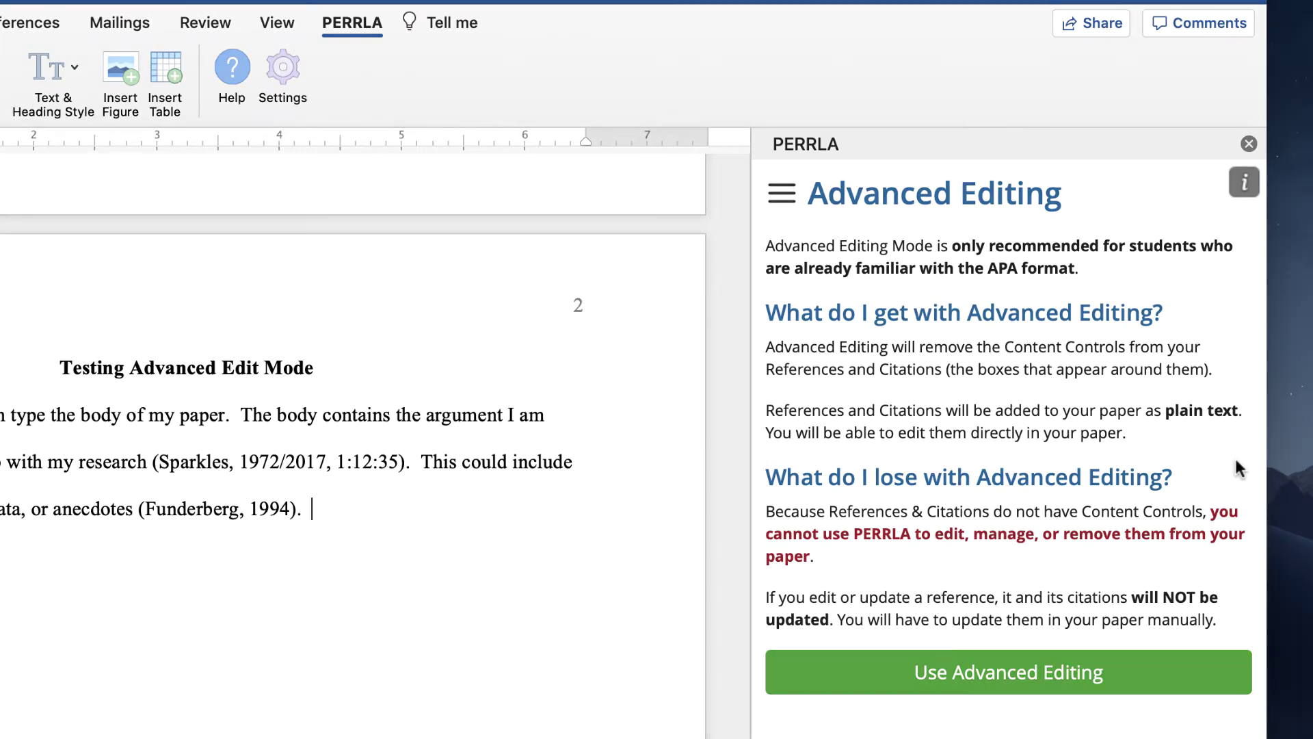
left_click(1080, 690)
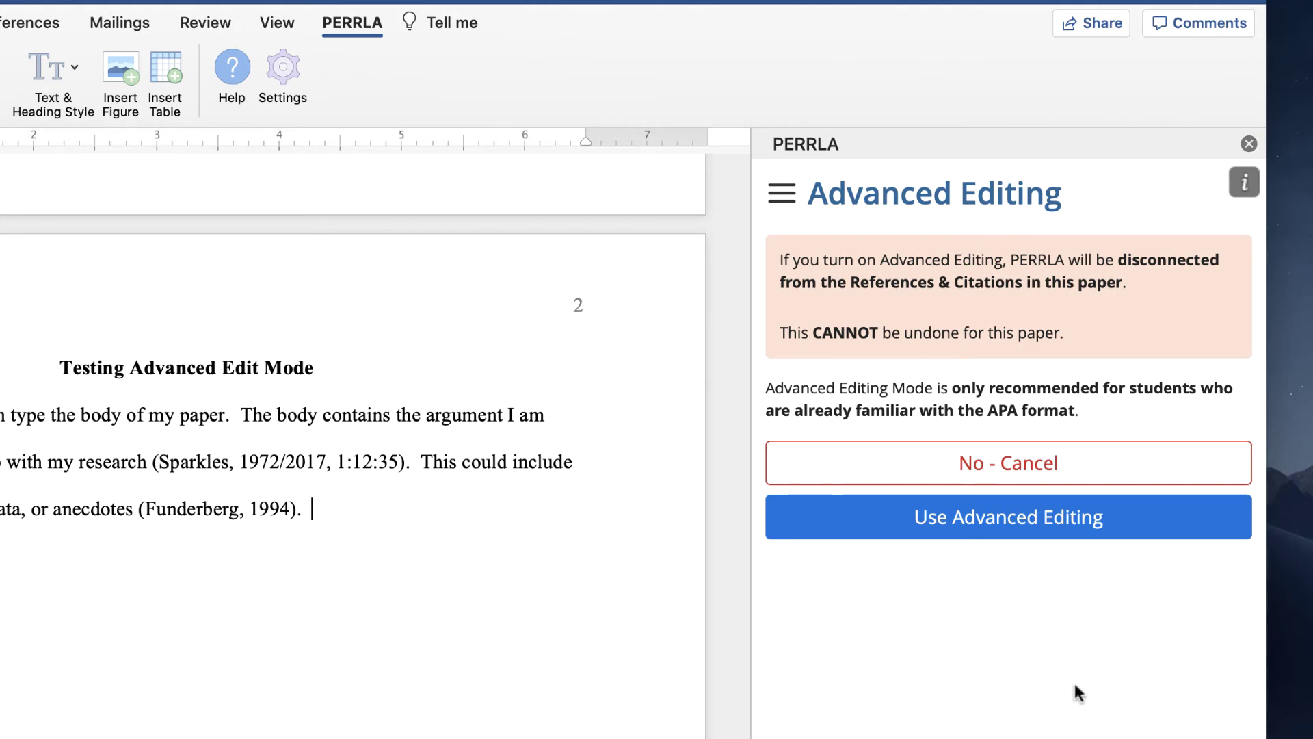
left_click(986, 541)
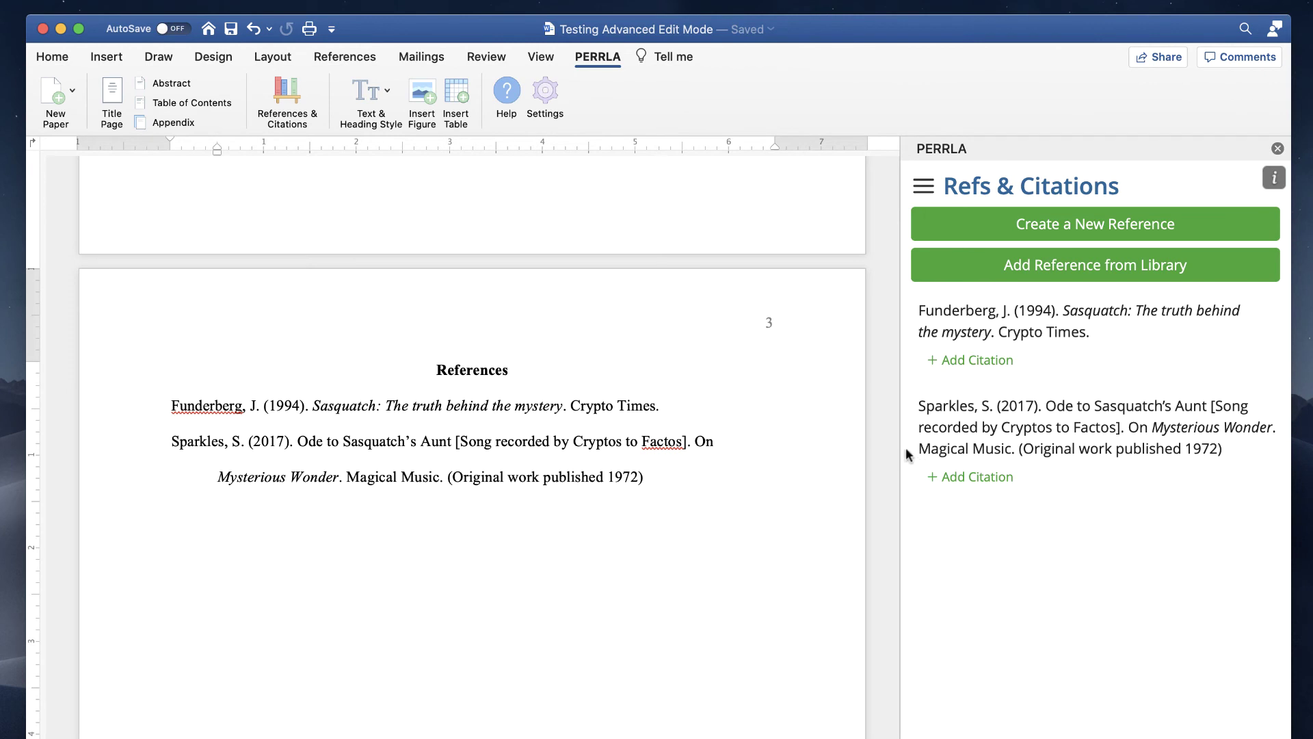
- Add the Baum (2009) library reference and correct Funderberg to Funderburg in the reference entry
left_click(966, 271)
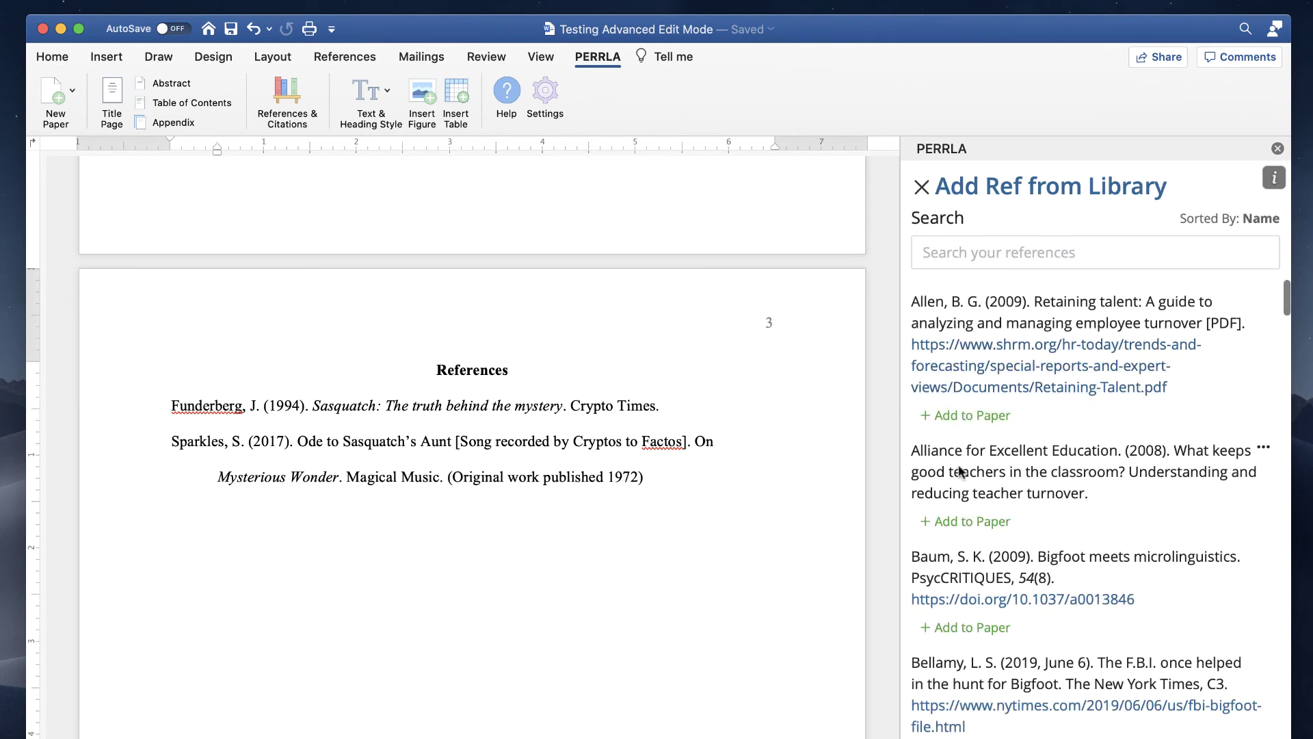
left_click(974, 630)
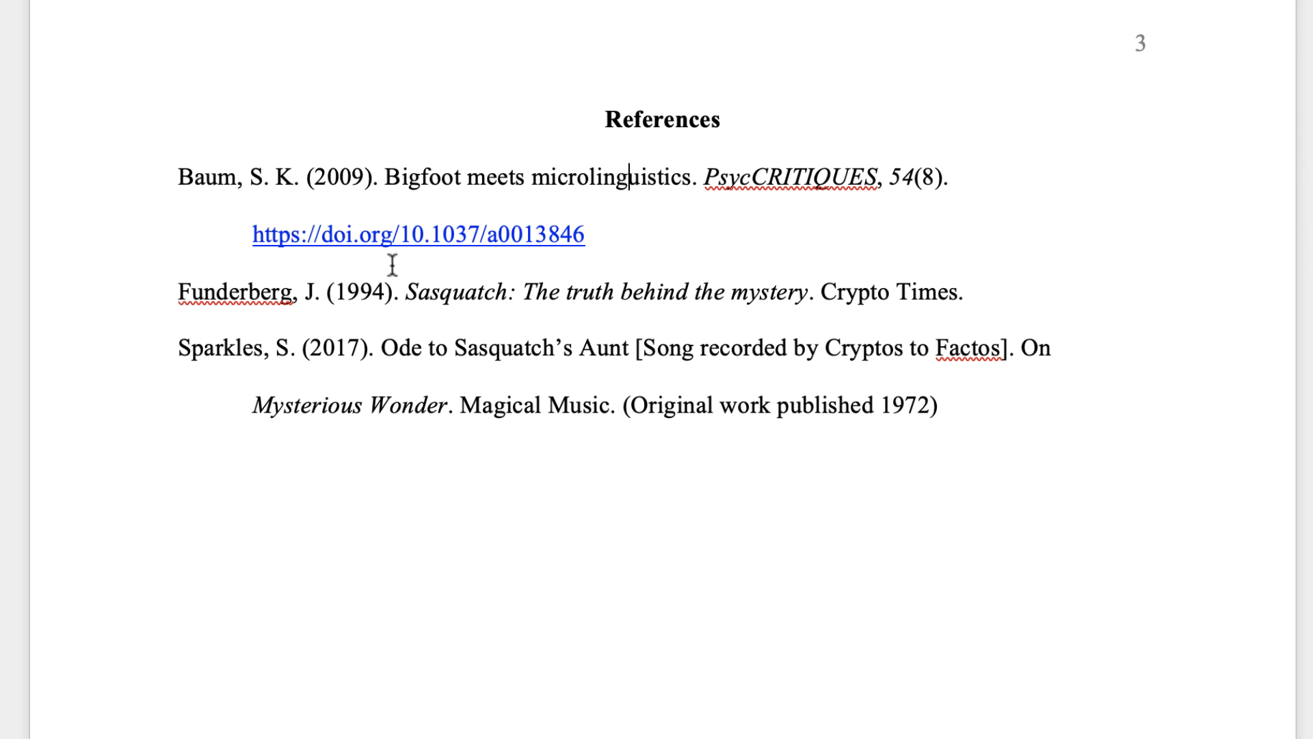
left_click(271, 294)
key("BackSpace")
type("u")
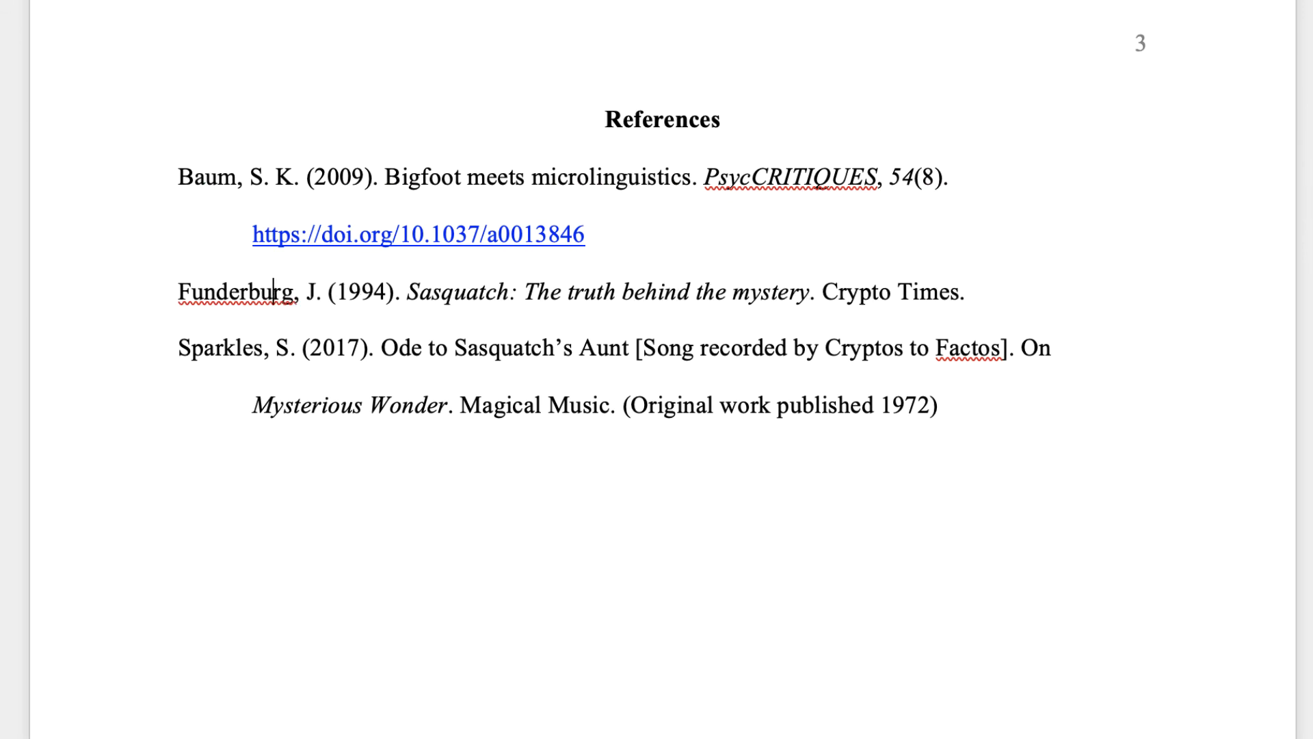
- Correct Funderberg to Funderburg in the in-text citation
scroll(657, 370, "up", 20)
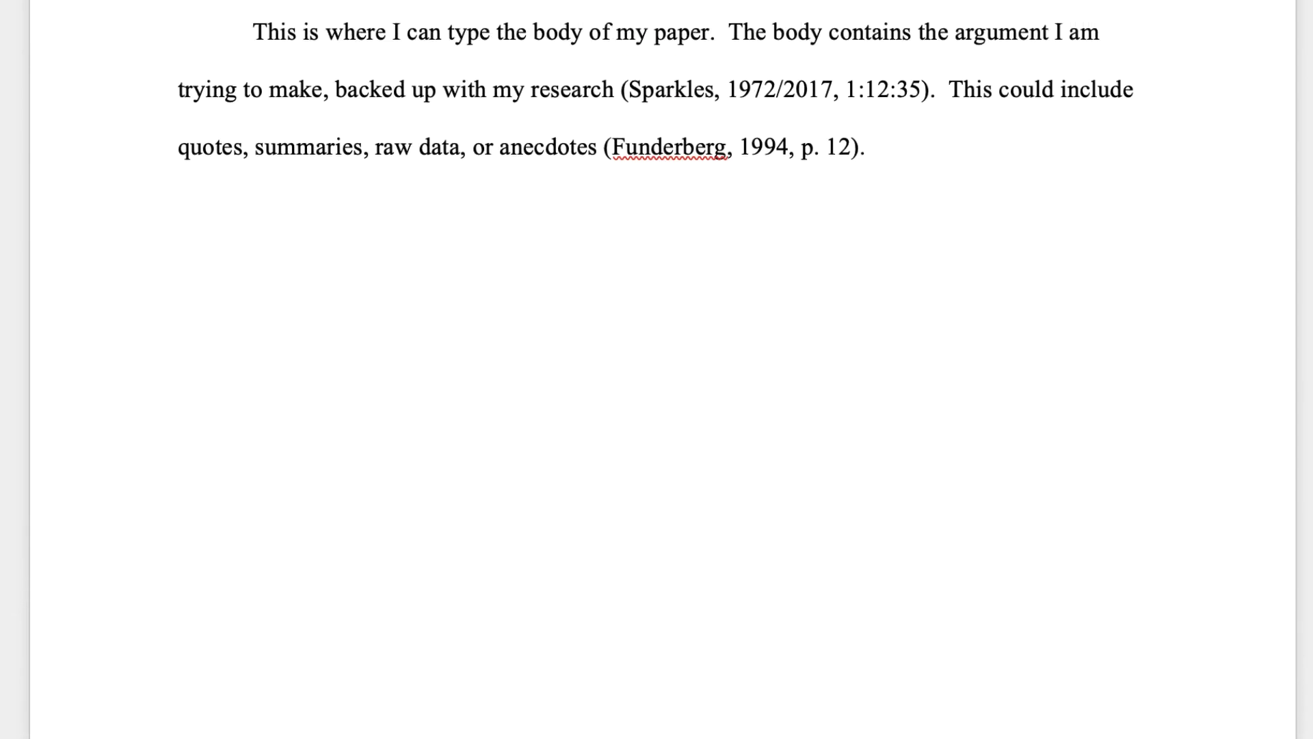
left_click(706, 520)
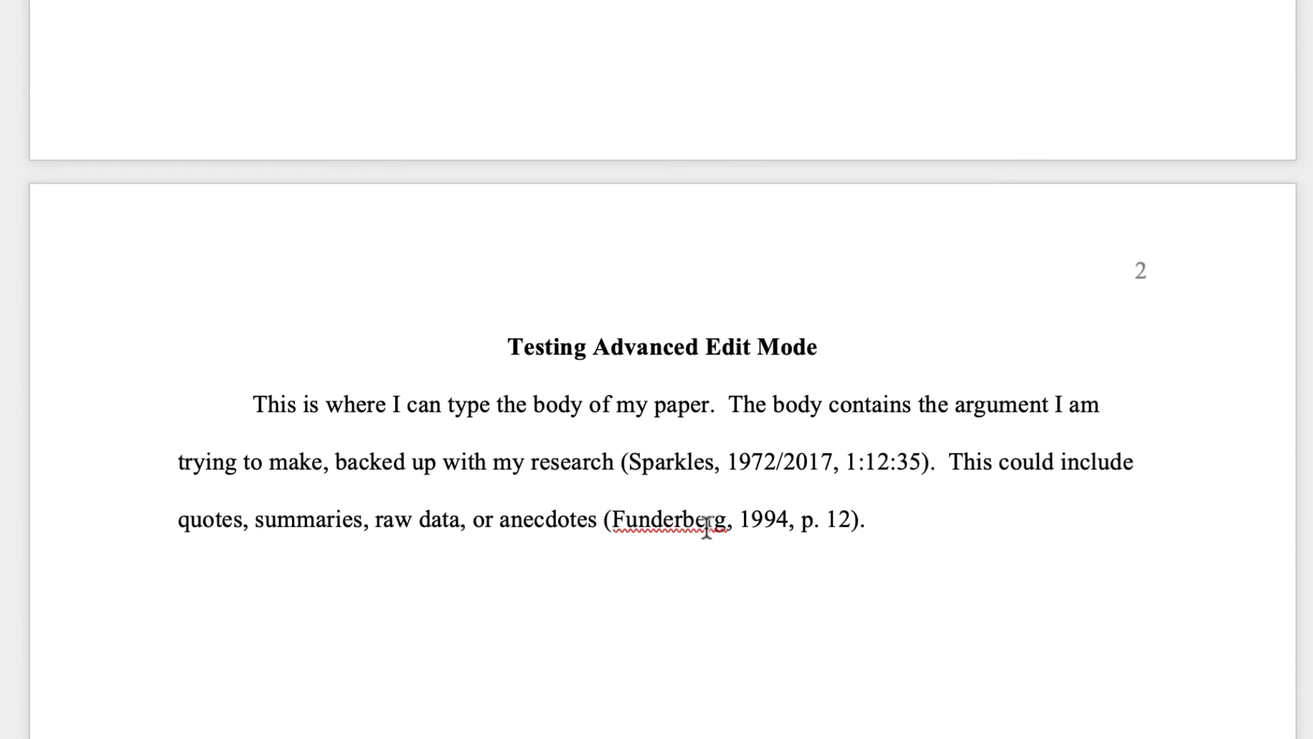
key("BackSpace")
type("u")
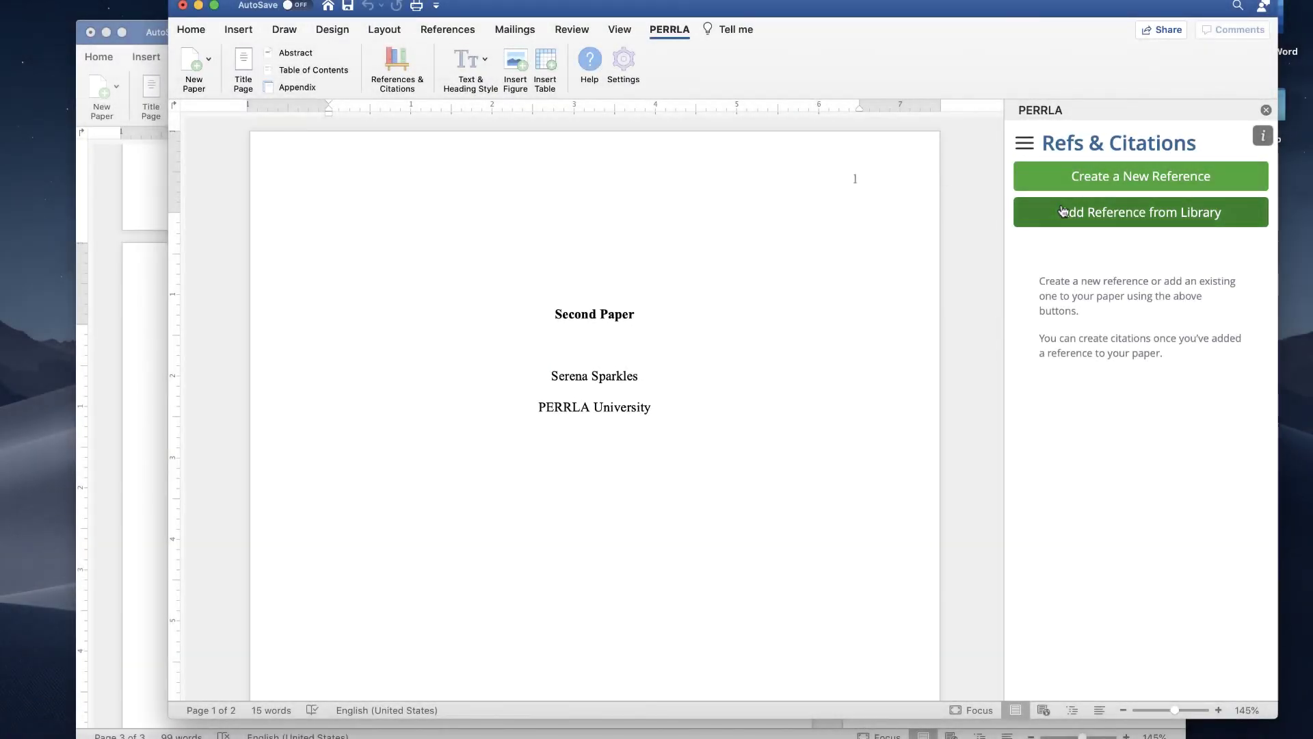
- Add the Baum (2009) library reference to Second Paper and check its References page entry
left_click(1061, 212)
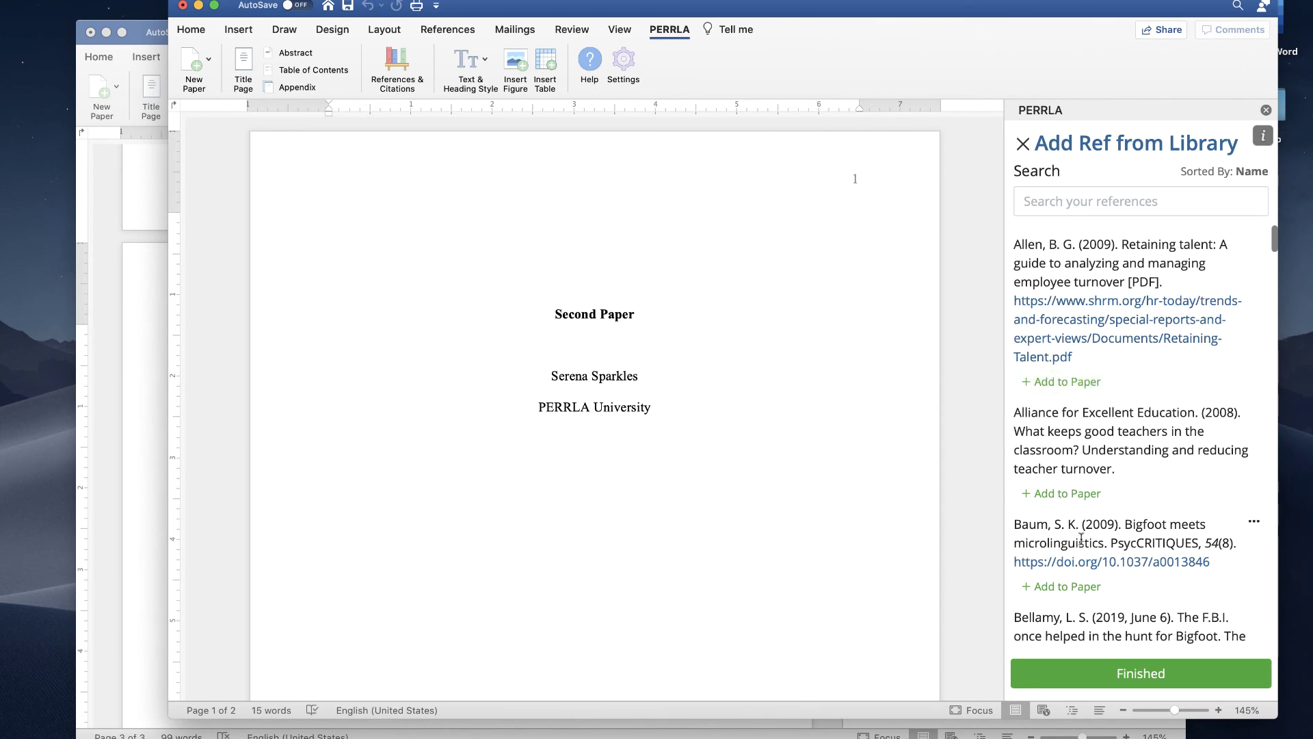
left_click(1081, 592)
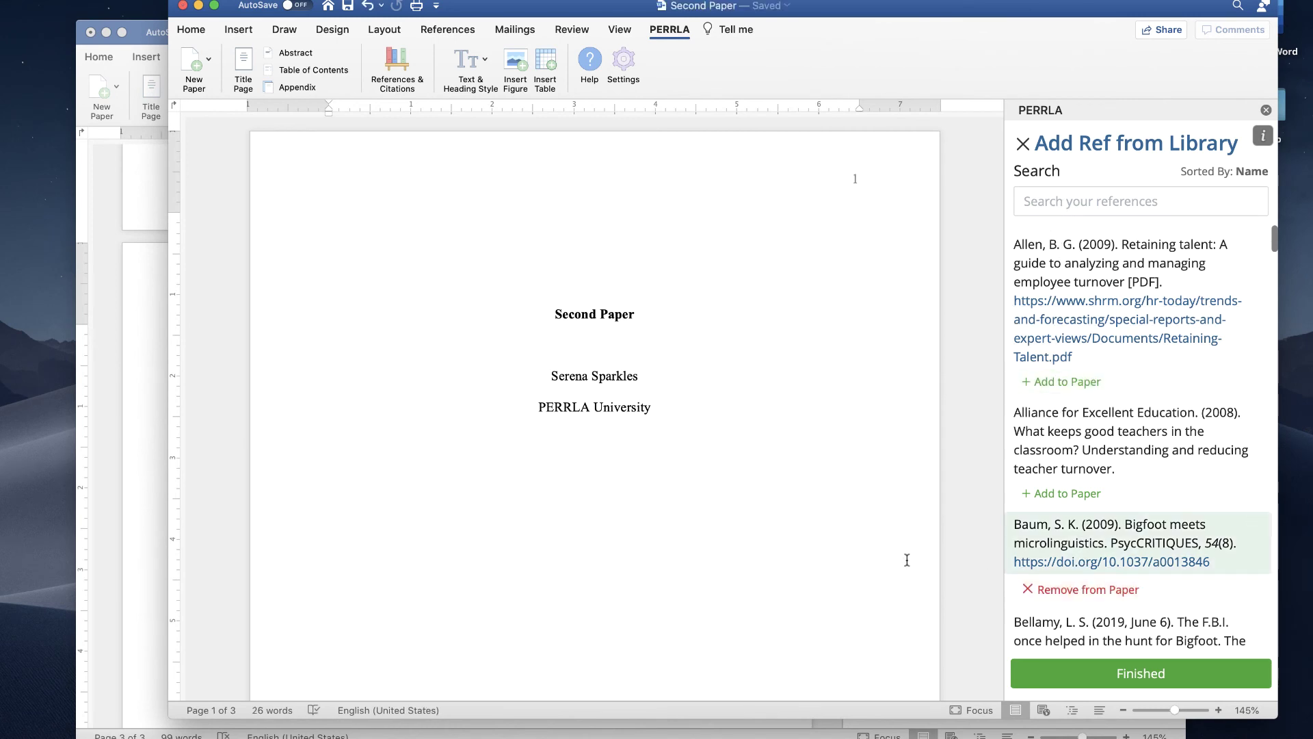
scroll(907, 560, "down", 10)
scroll(907, 559, "down", 15)
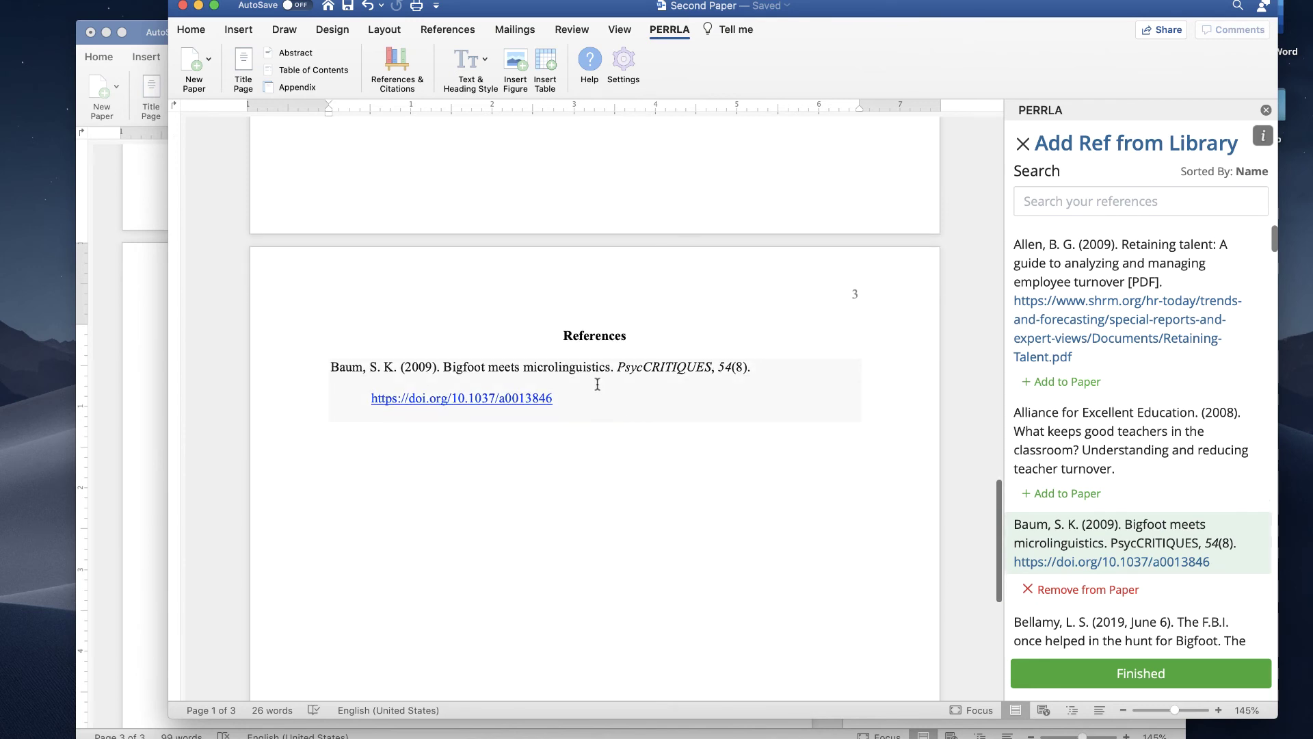
left_click(597, 384)
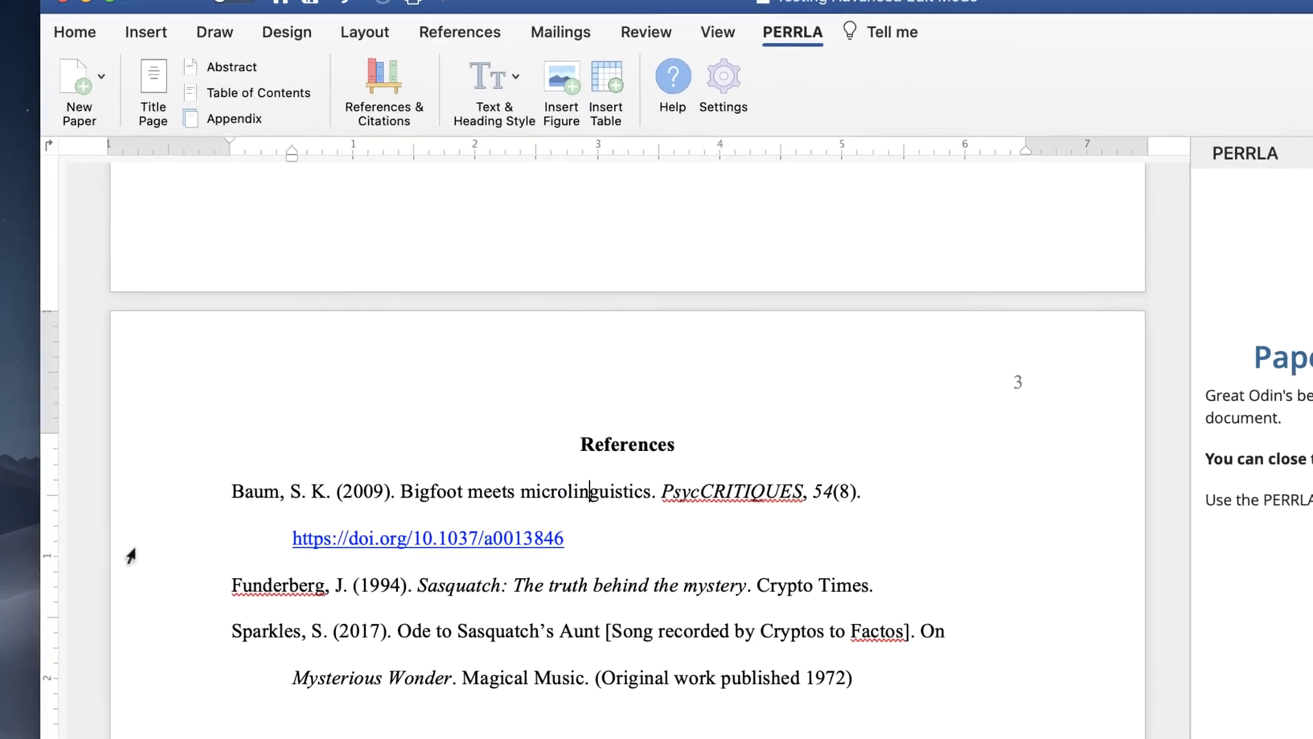
- Add a page number so the citation reads (Funderberg, 1994, p. 12)
scroll(502, 523, "up", 10)
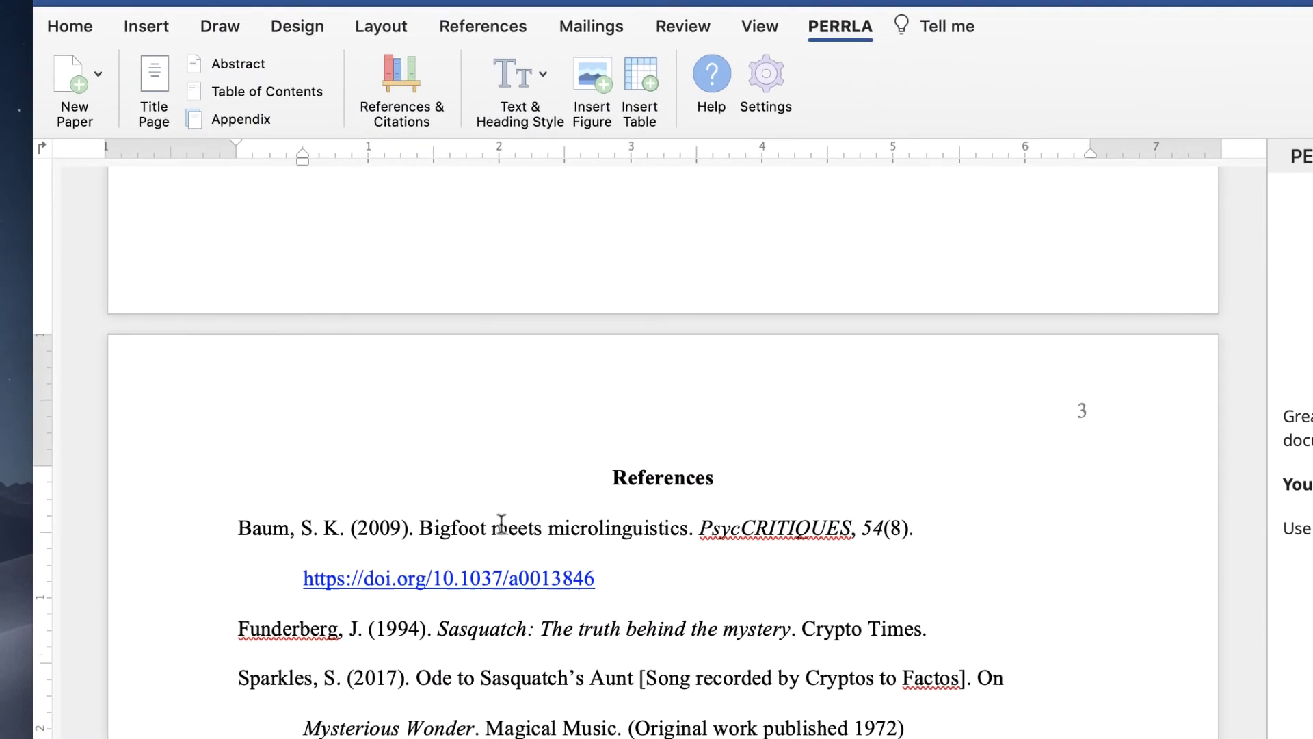
scroll(493, 491, "up", 4)
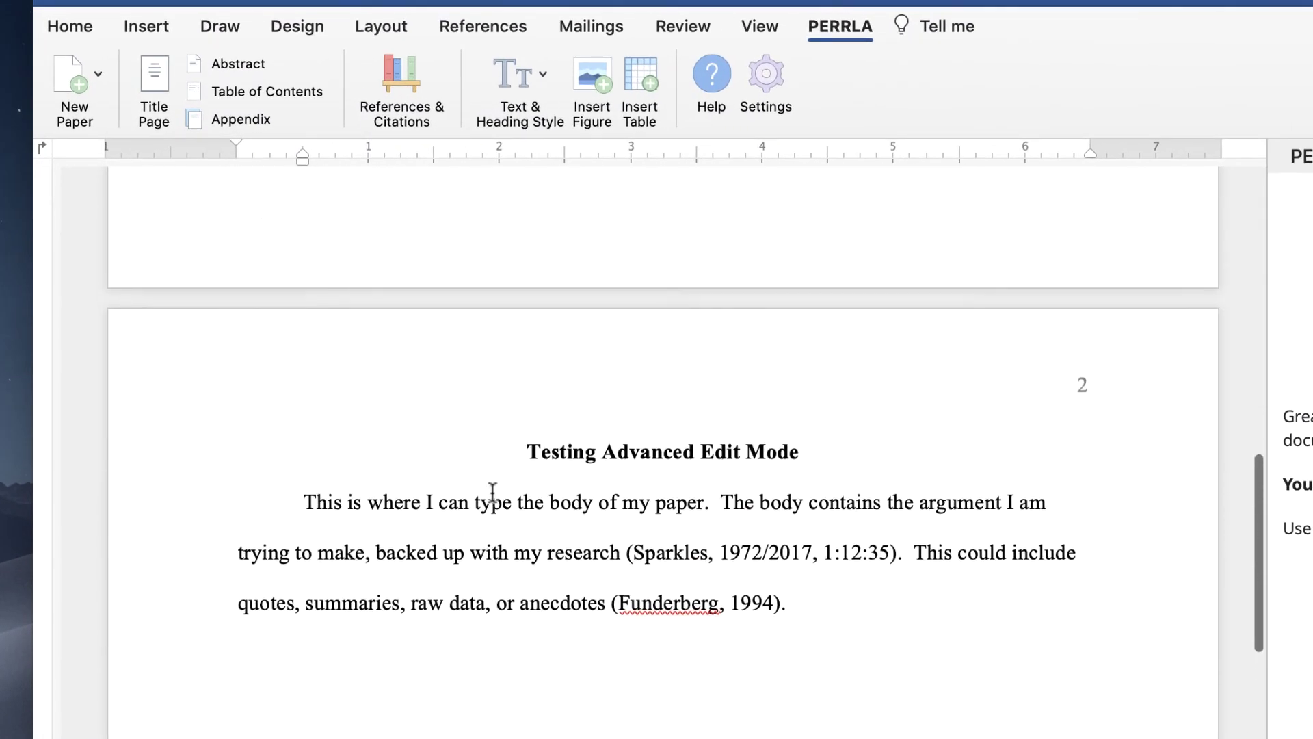
left_click(778, 606)
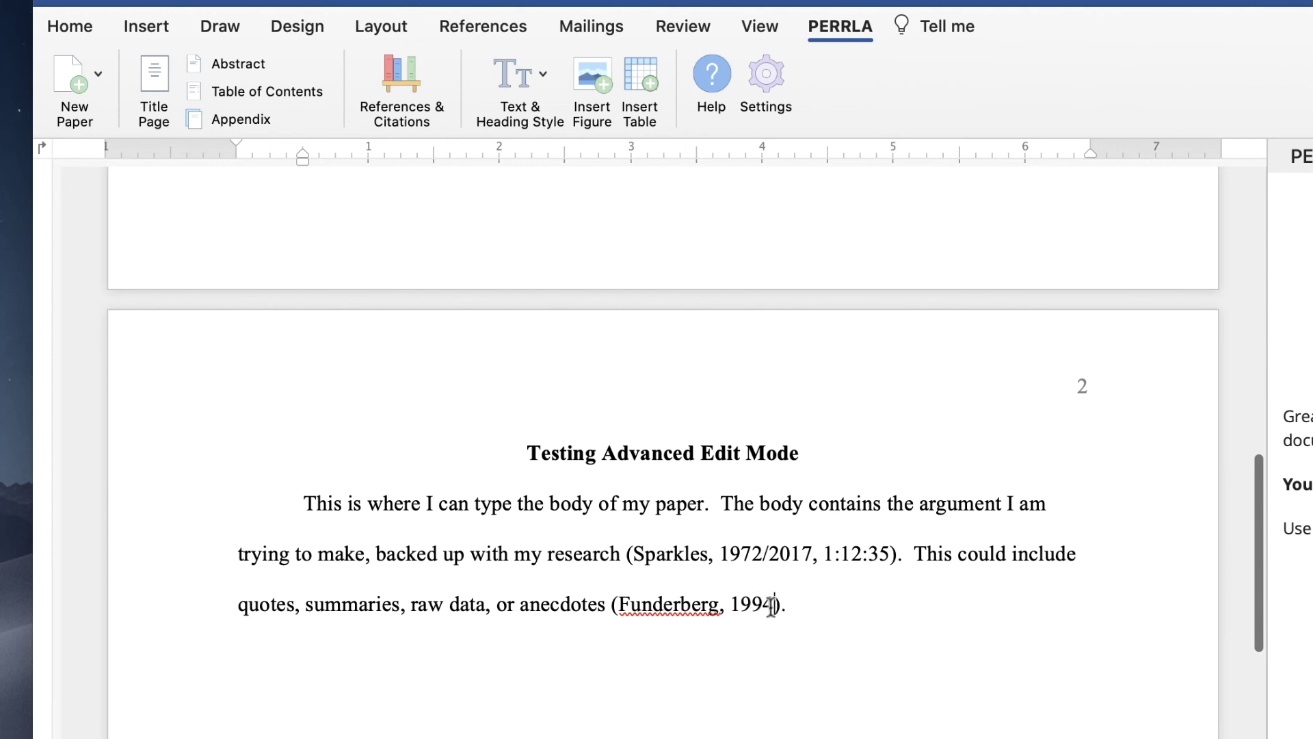
type(", p. 12")
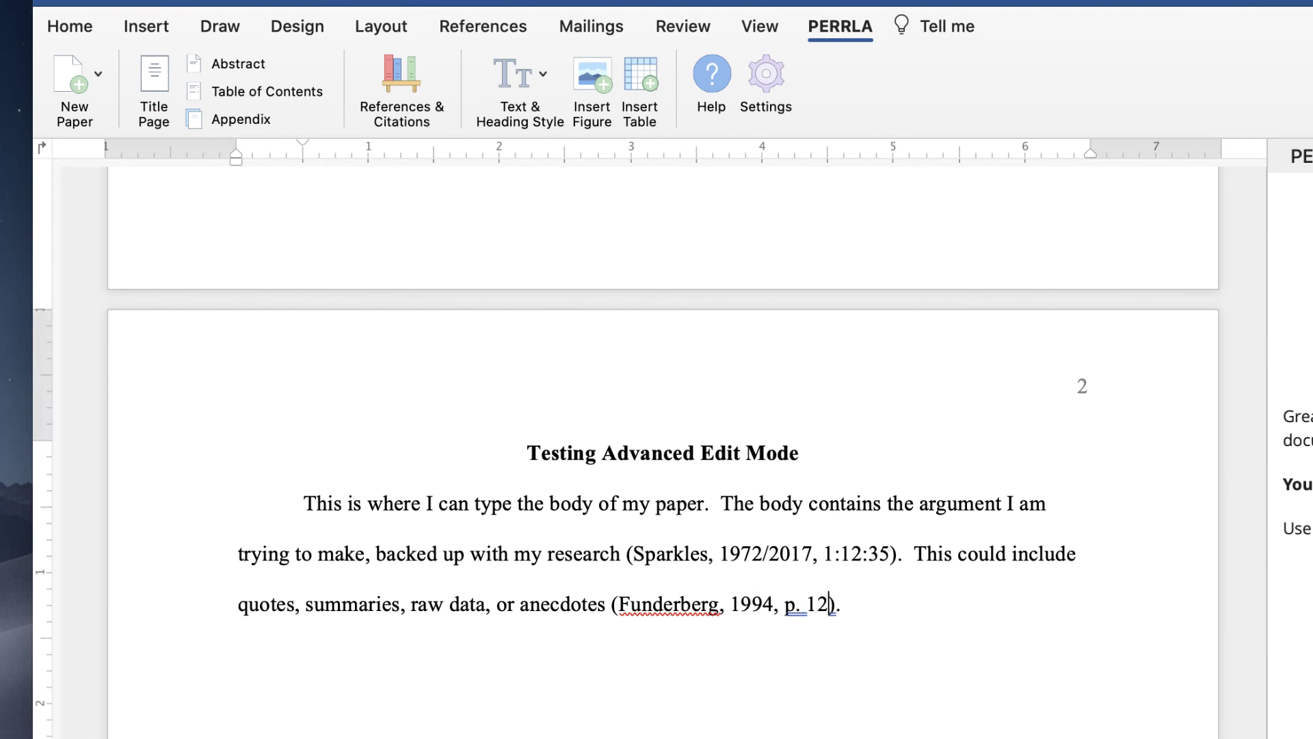
left_click(856, 606)
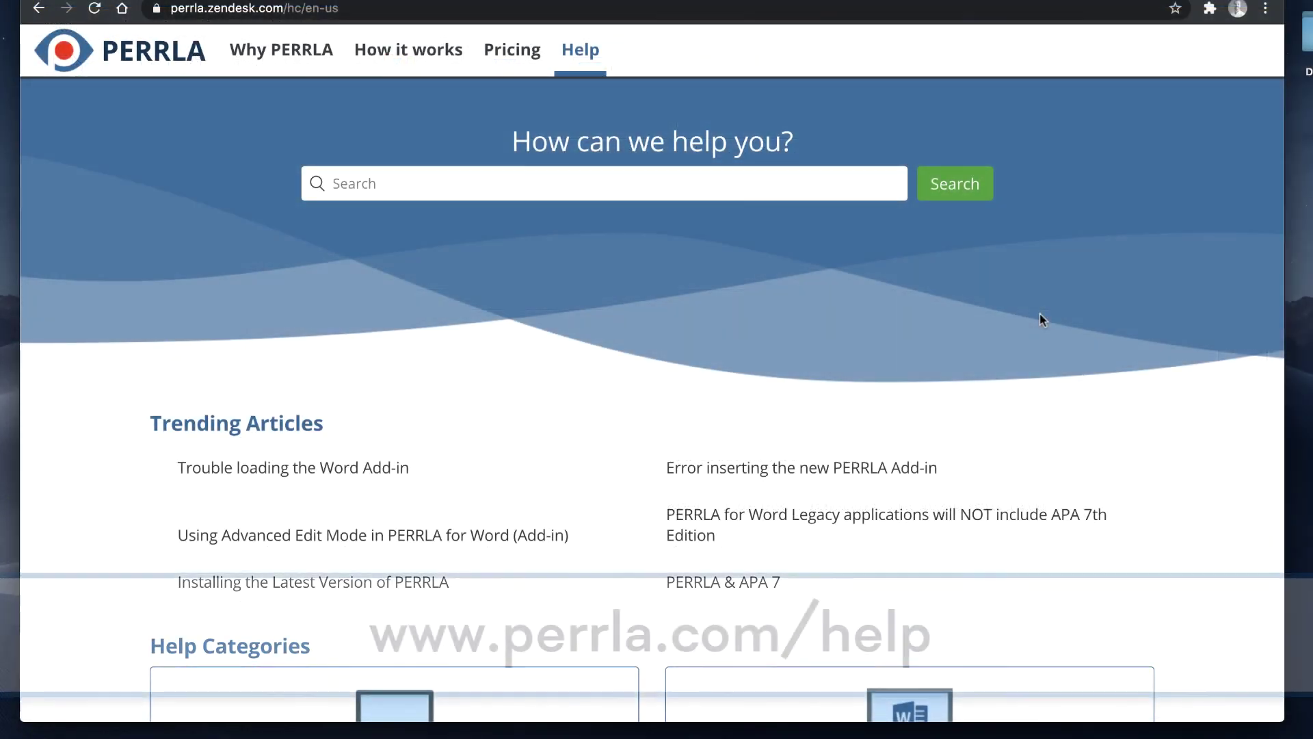
scroll(1039, 315, "down", 5)
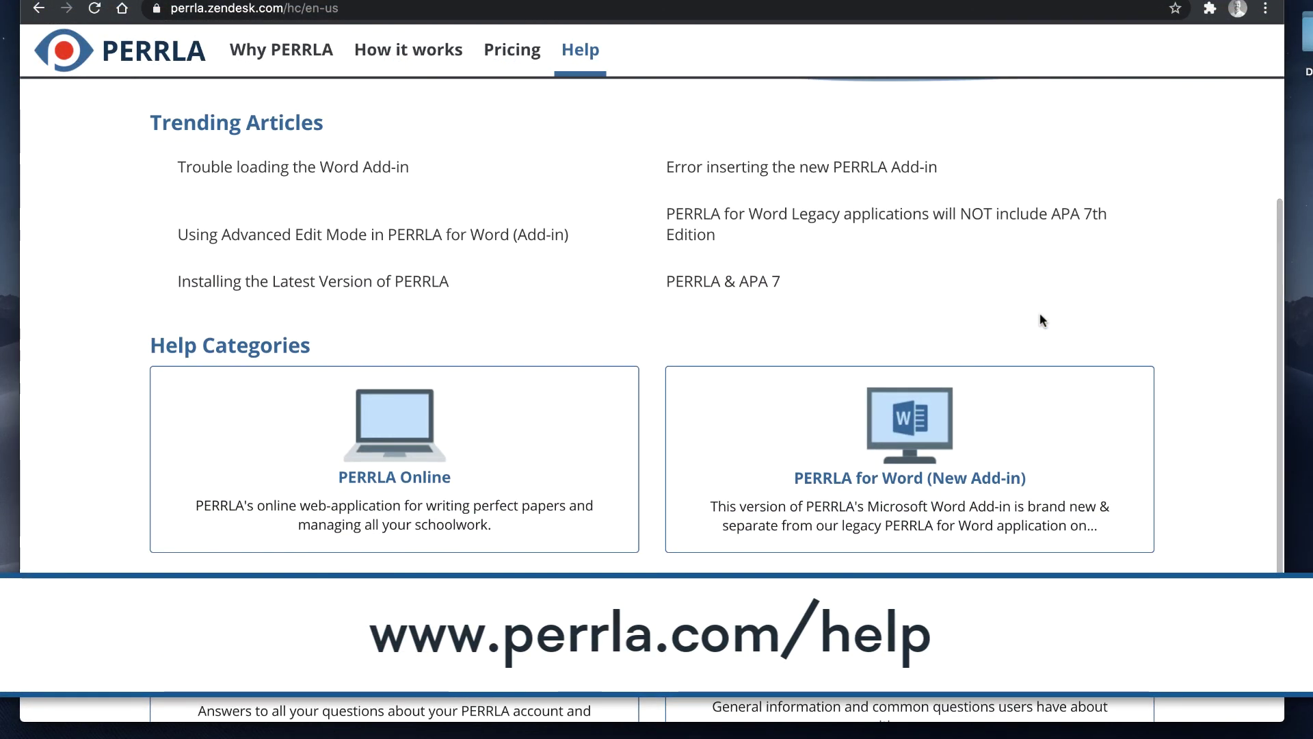
left_click(503, 241)
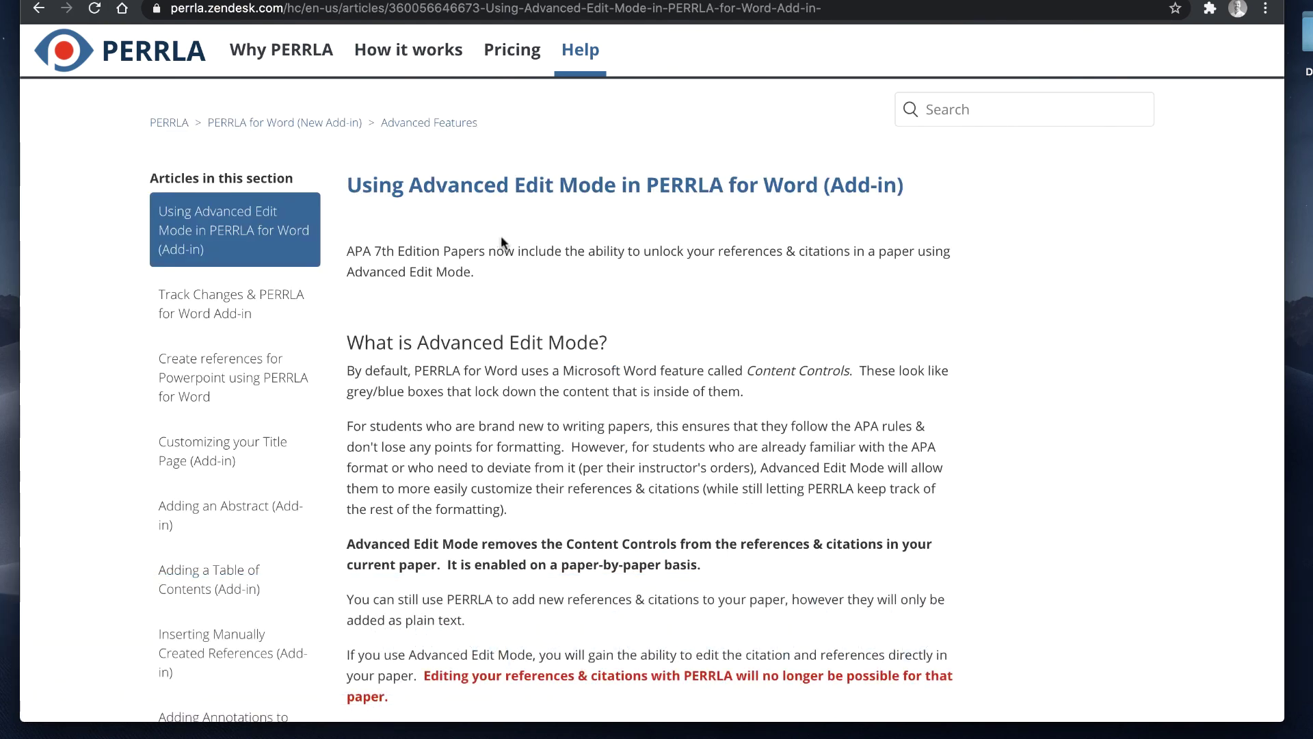
scroll(1065, 345, "down", 5)
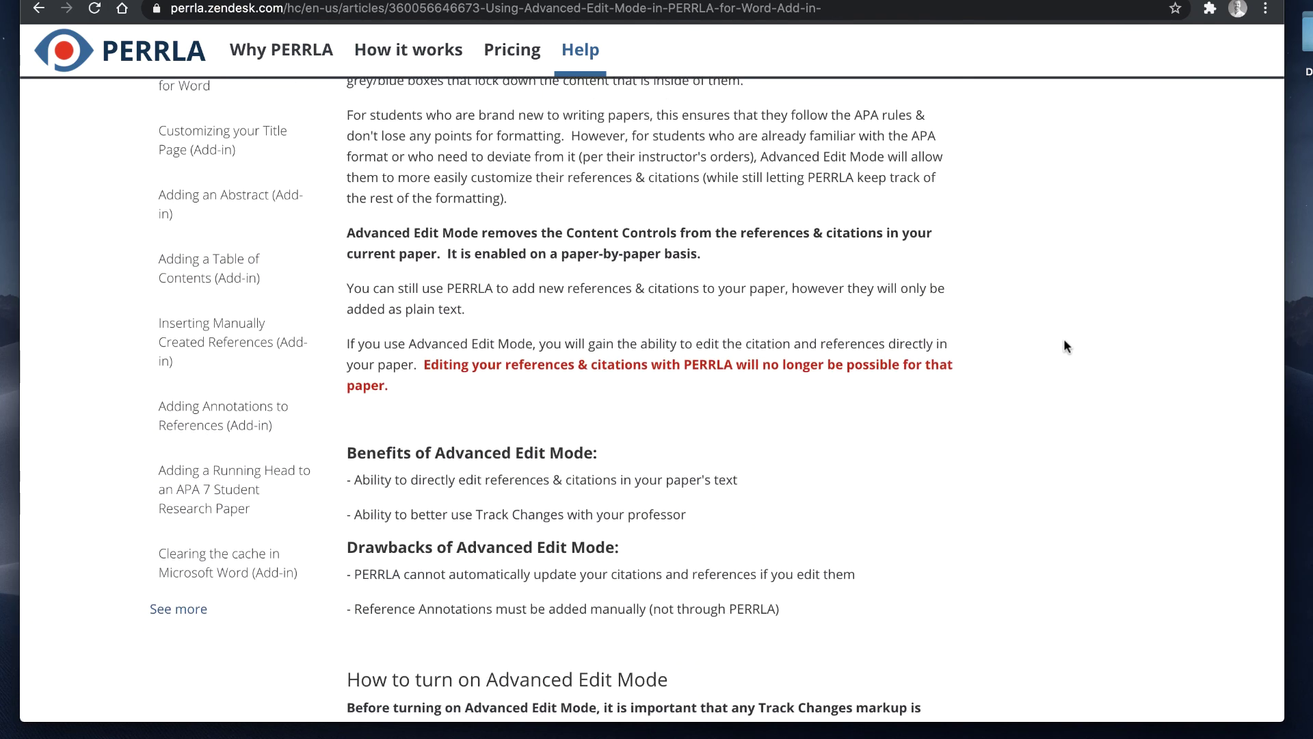
scroll(1064, 340, "up", 6)
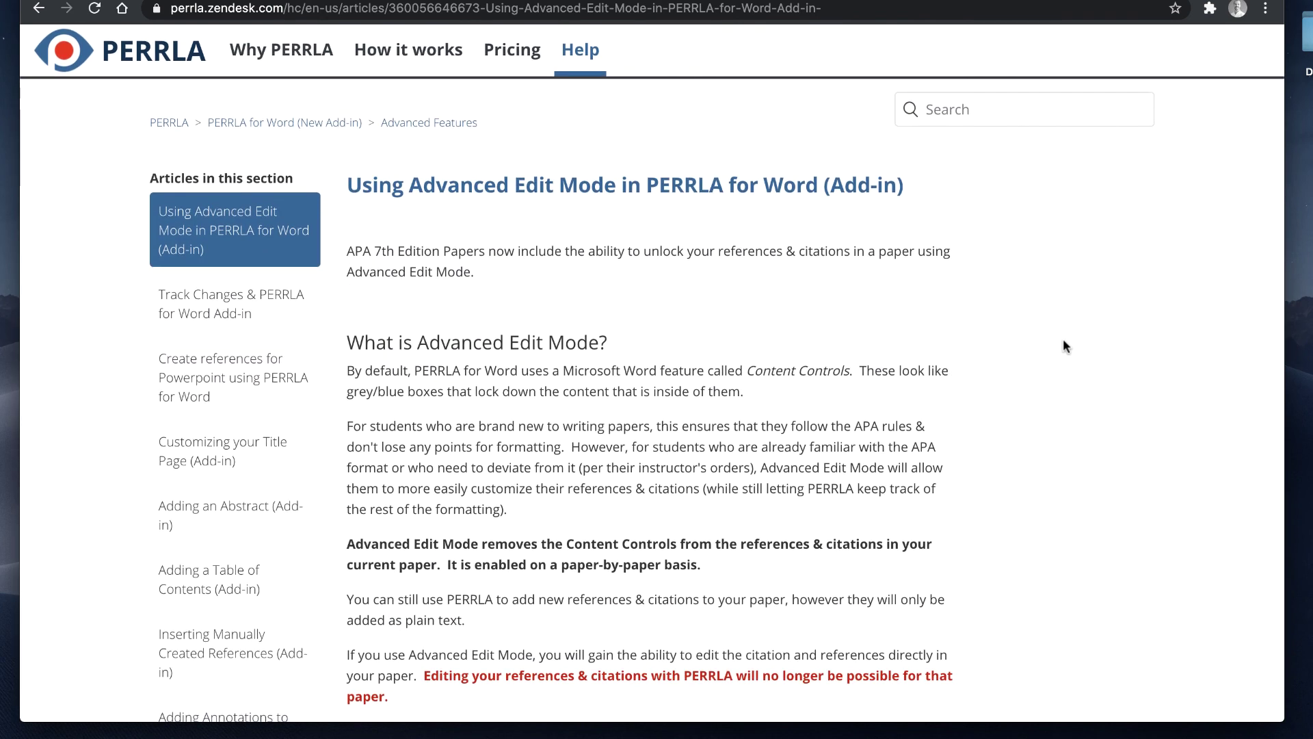
left_click(161, 125)
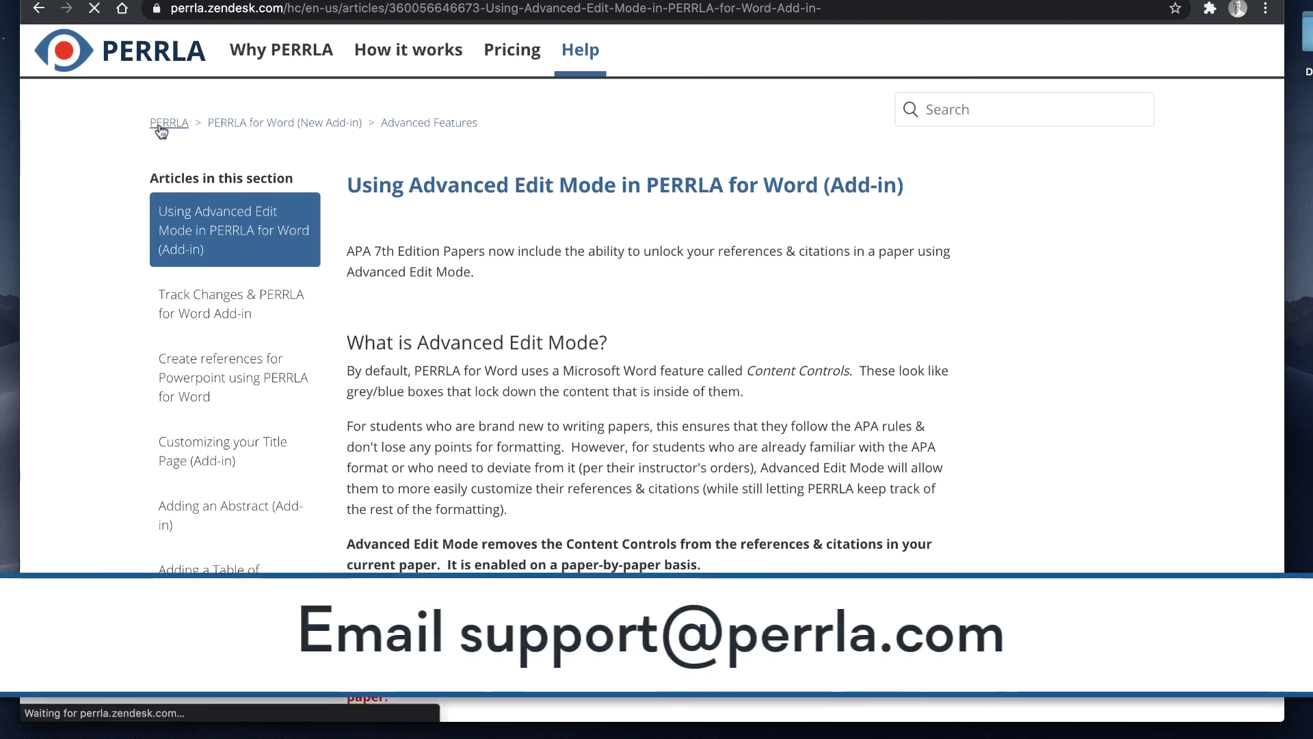